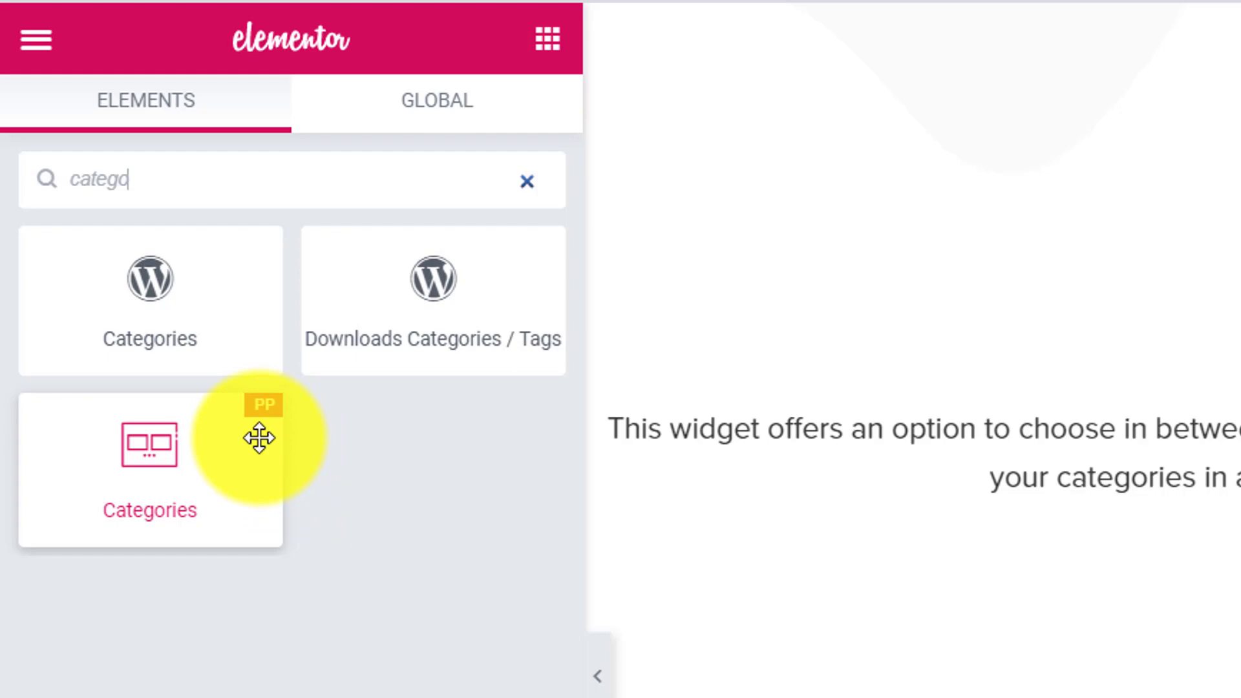
Place the PowerPack Categories widget directly below the description text under the Our Categories heading
left_click_drag(139, 474, 1233, 543)
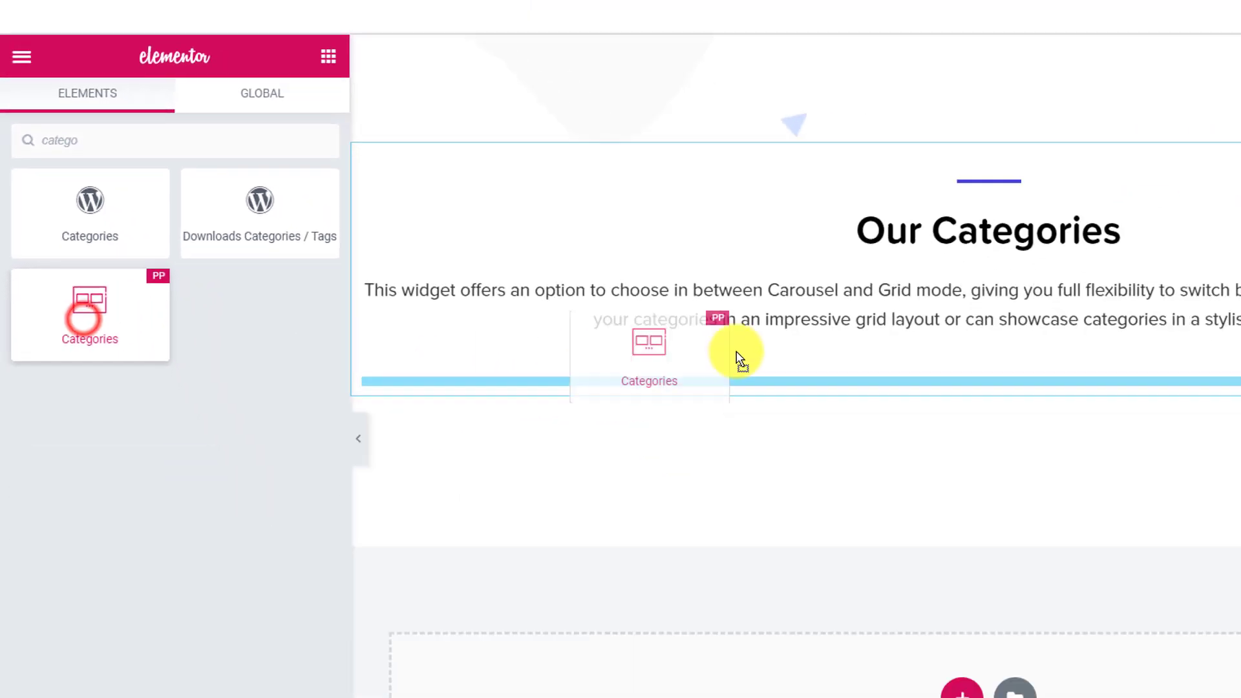
left_click_drag(740, 360, 796, 370)
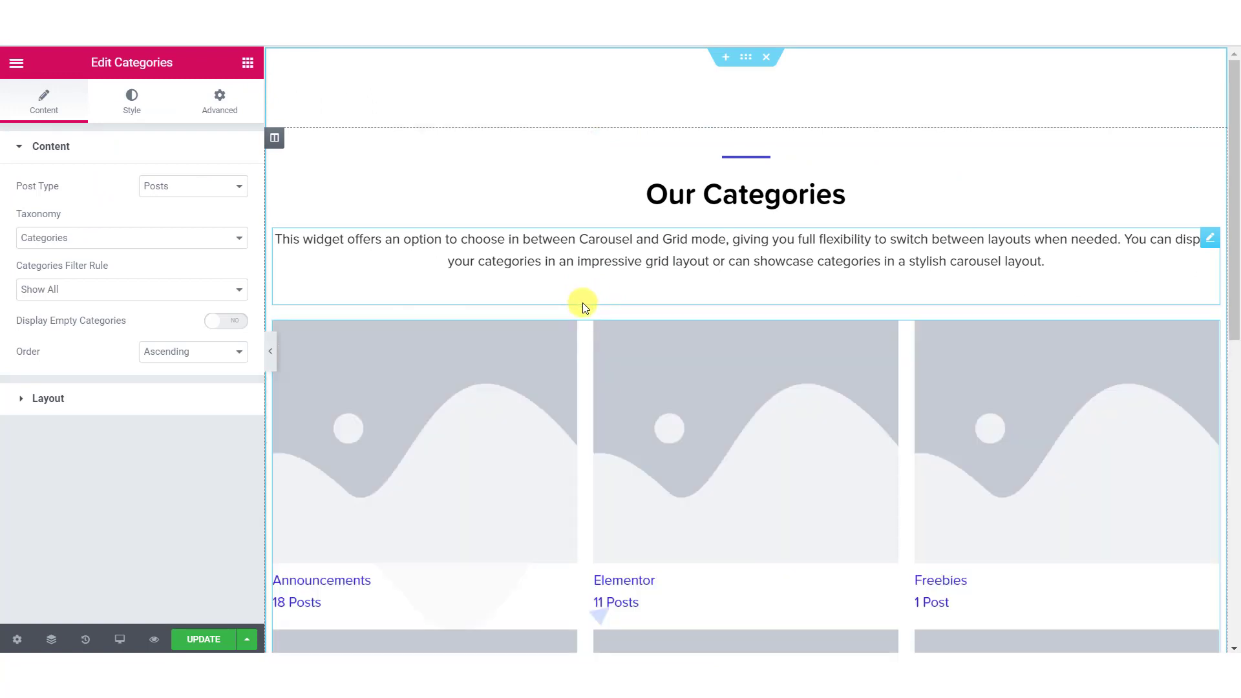
left_click(49, 145)
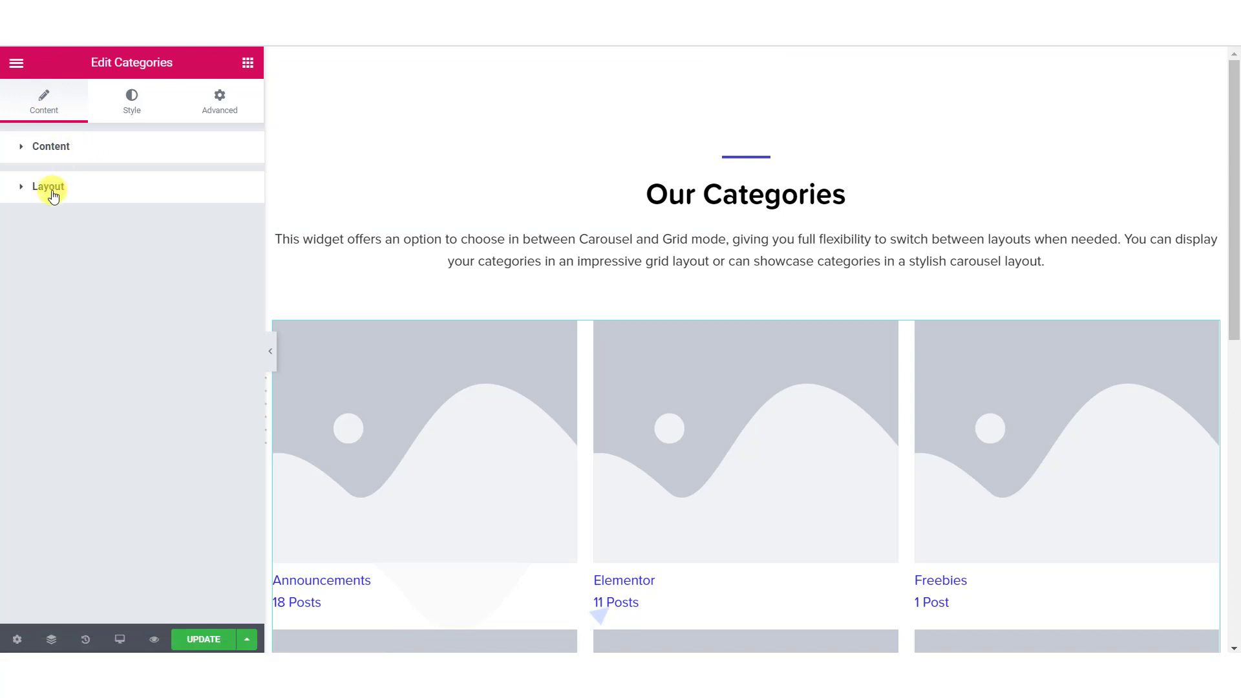
left_click(75, 148)
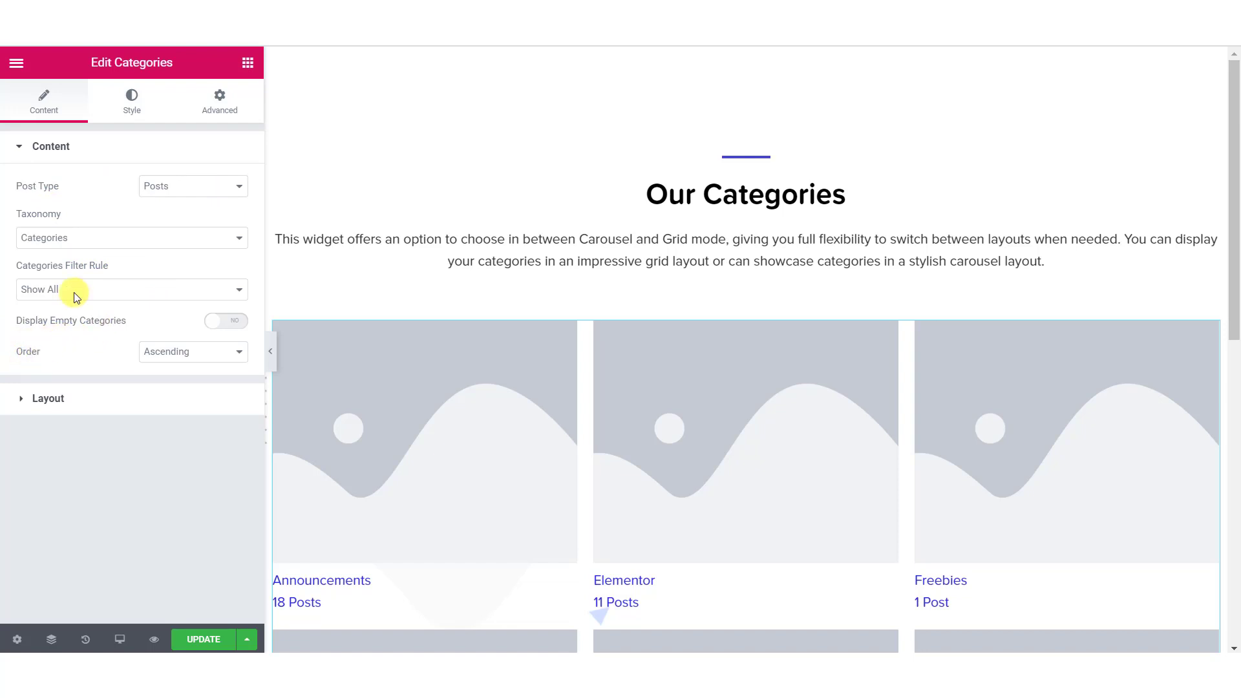
Set the Categories widget's post type to Demo Posts and its taxonomy to Demo Categories
left_click(155, 197)
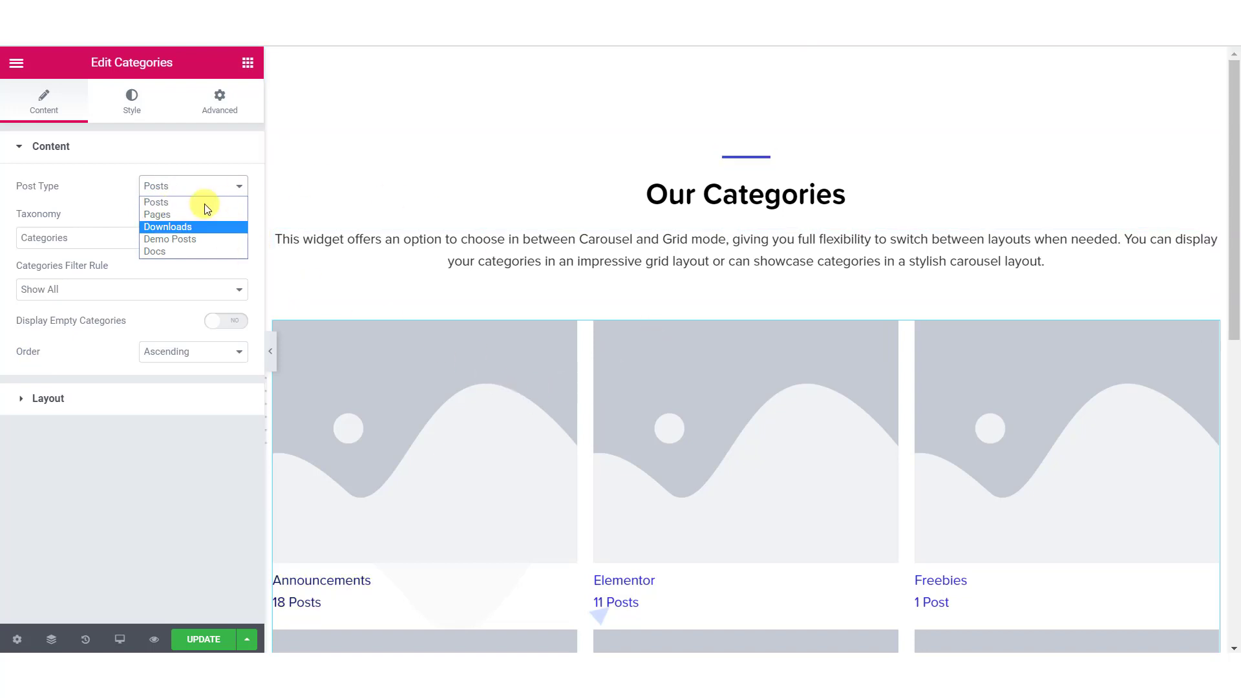
left_click(199, 239)
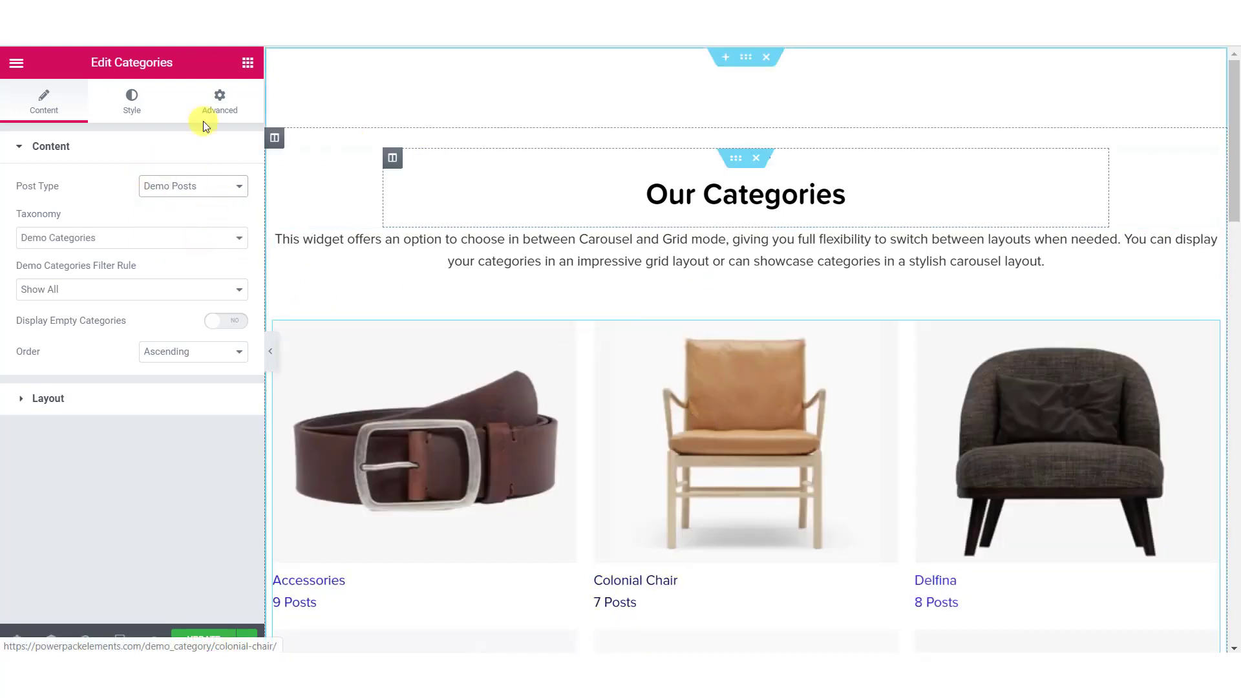
left_click(60, 240)
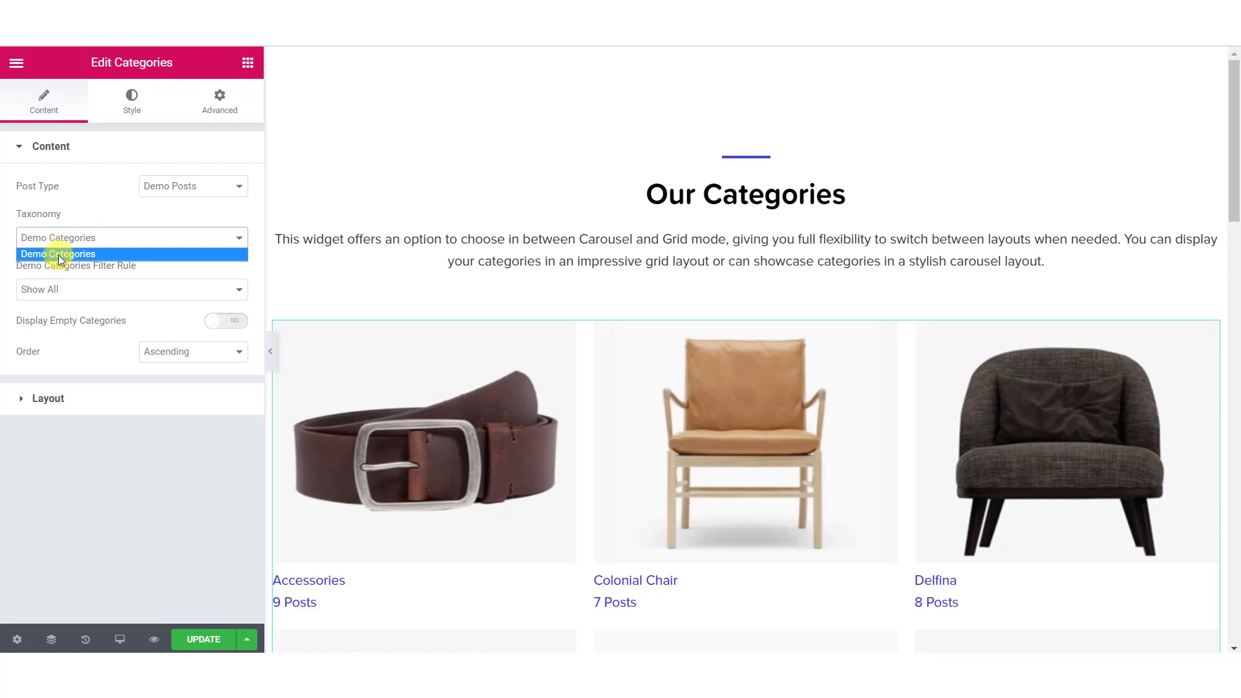
left_click(58, 254)
Set the filter rule to Match These Demo Categories and choose Travel, Life and Accessories
left_click(74, 296)
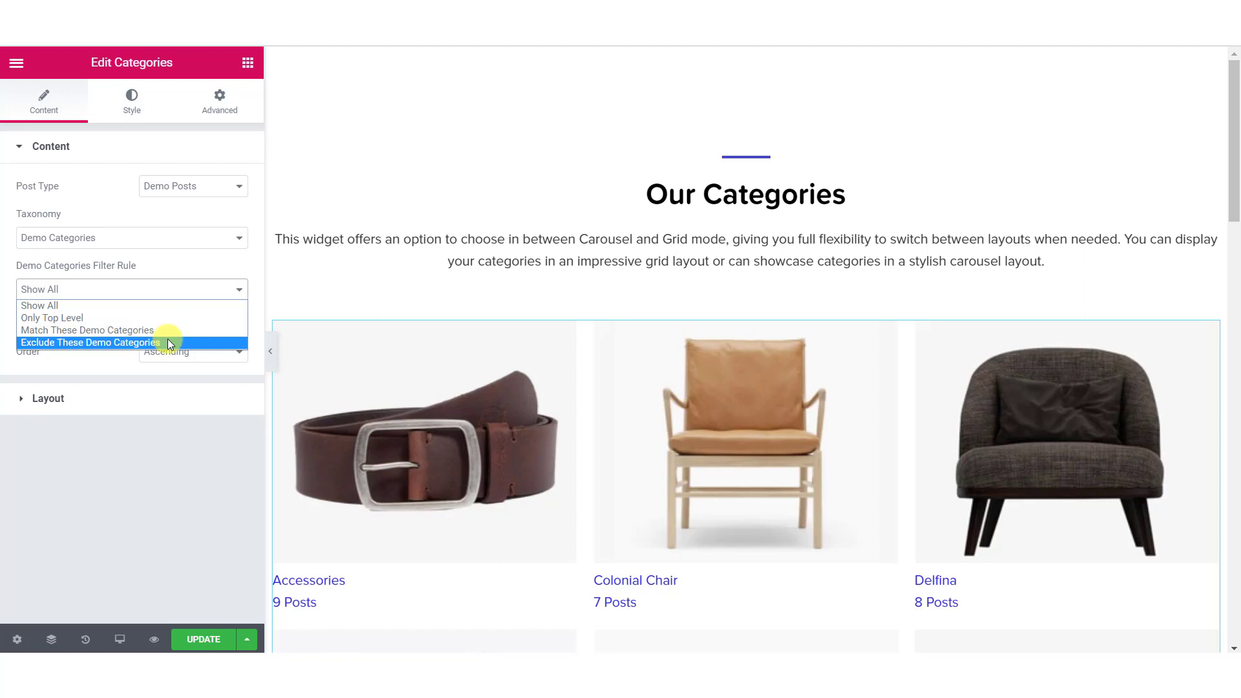
left_click(96, 331)
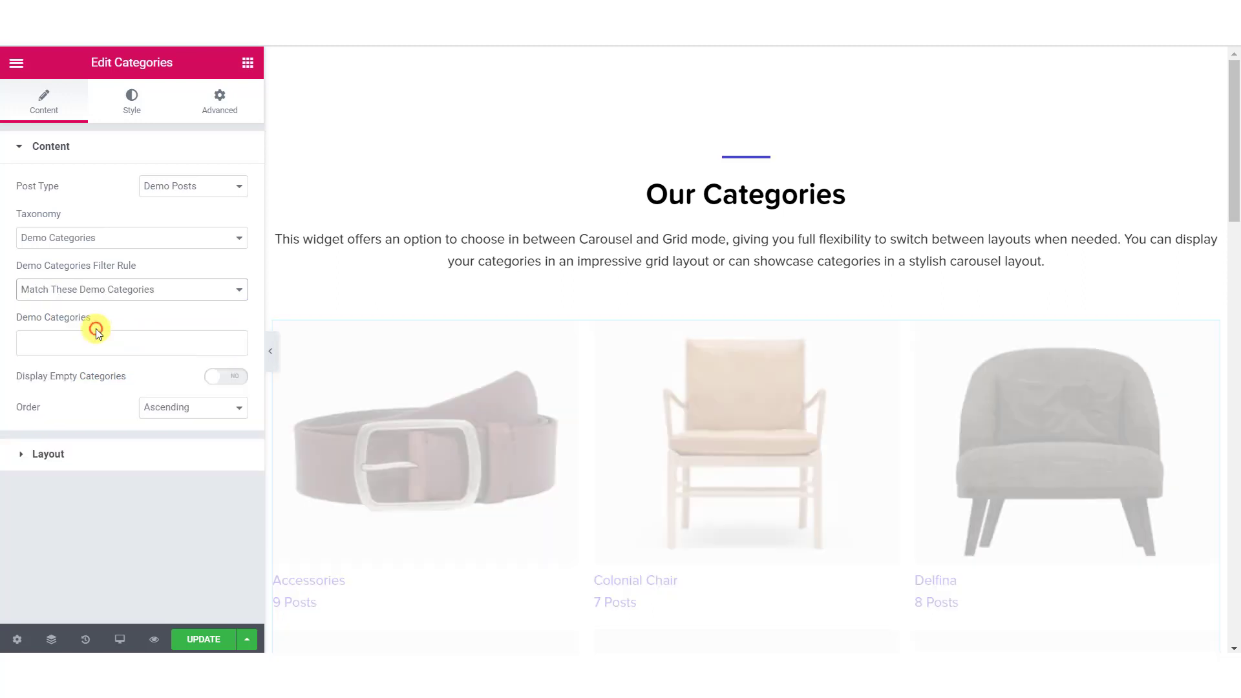
left_click(56, 338)
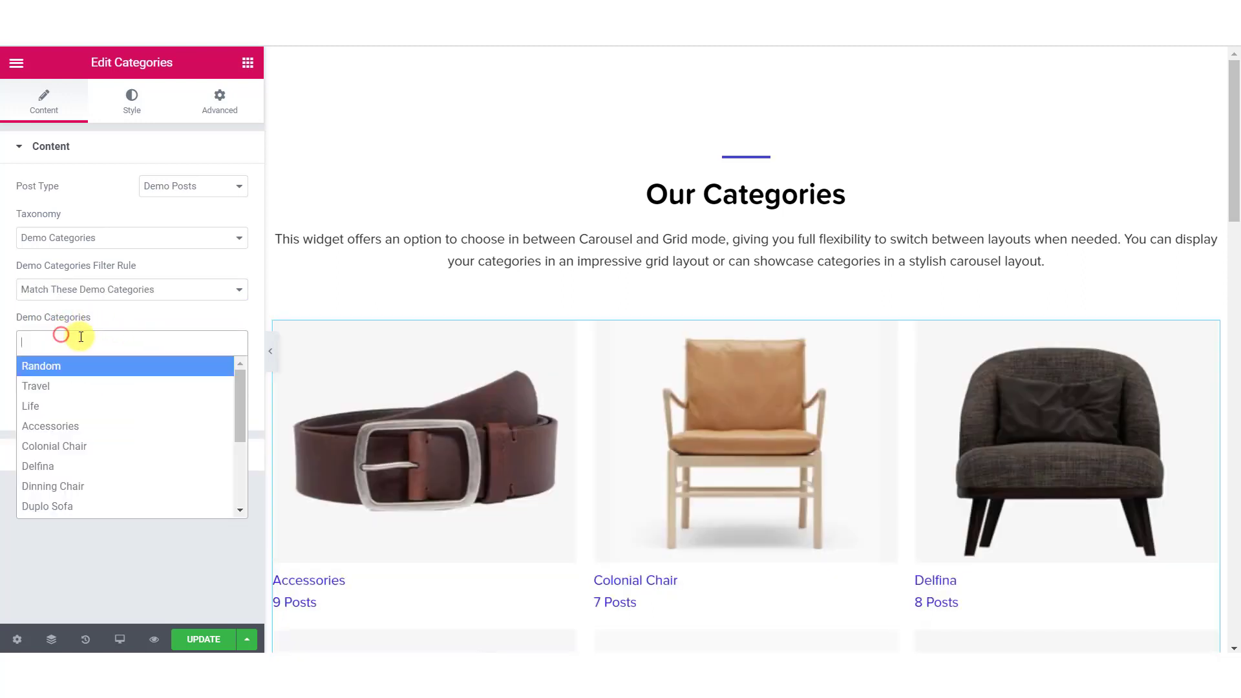
left_click(67, 386)
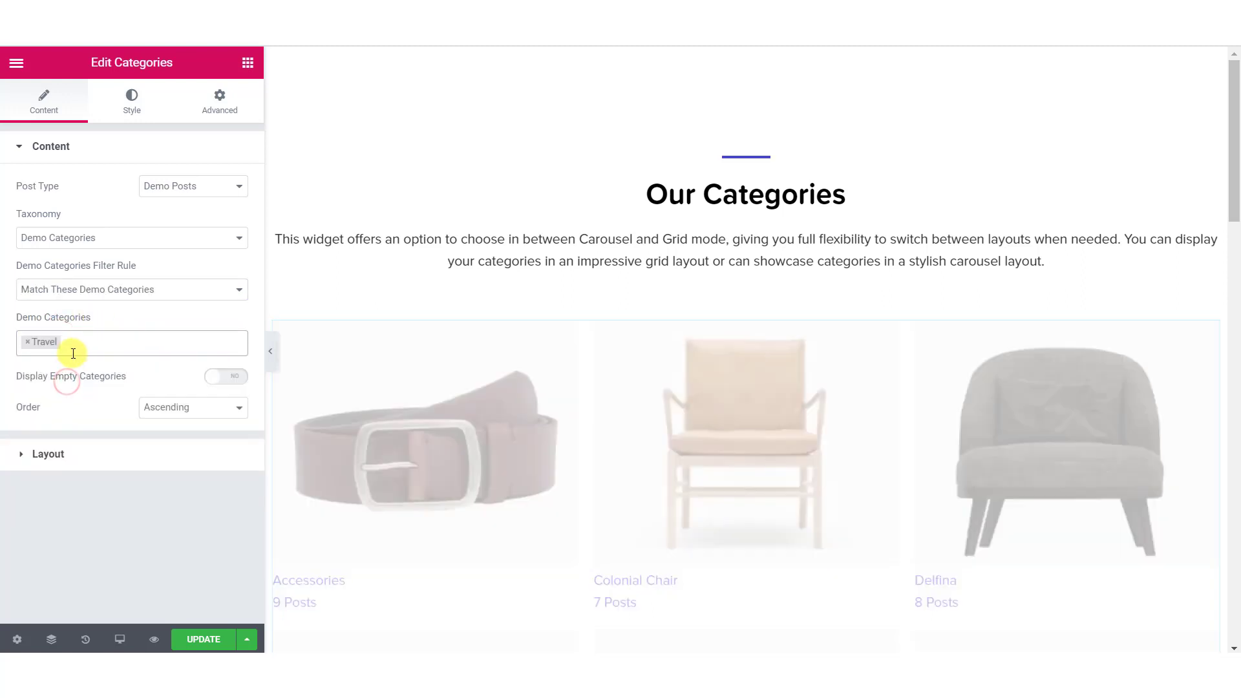
left_click(83, 345)
left_click(73, 407)
left_click(103, 344)
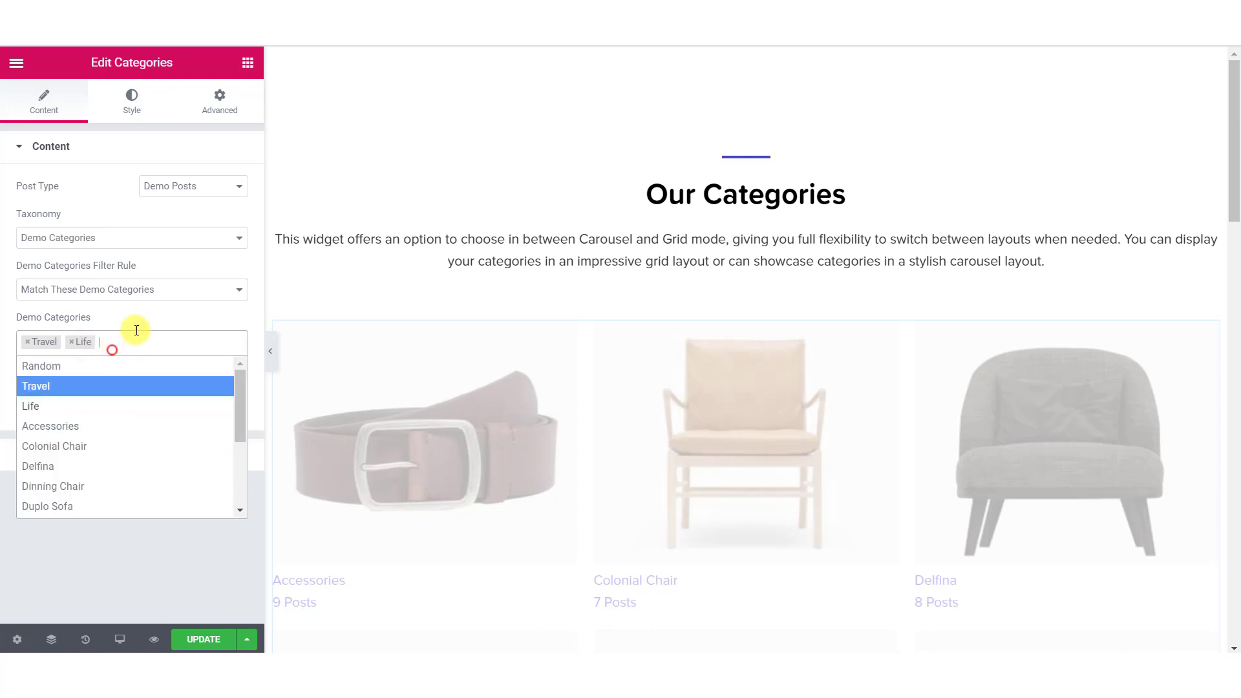
left_click(108, 430)
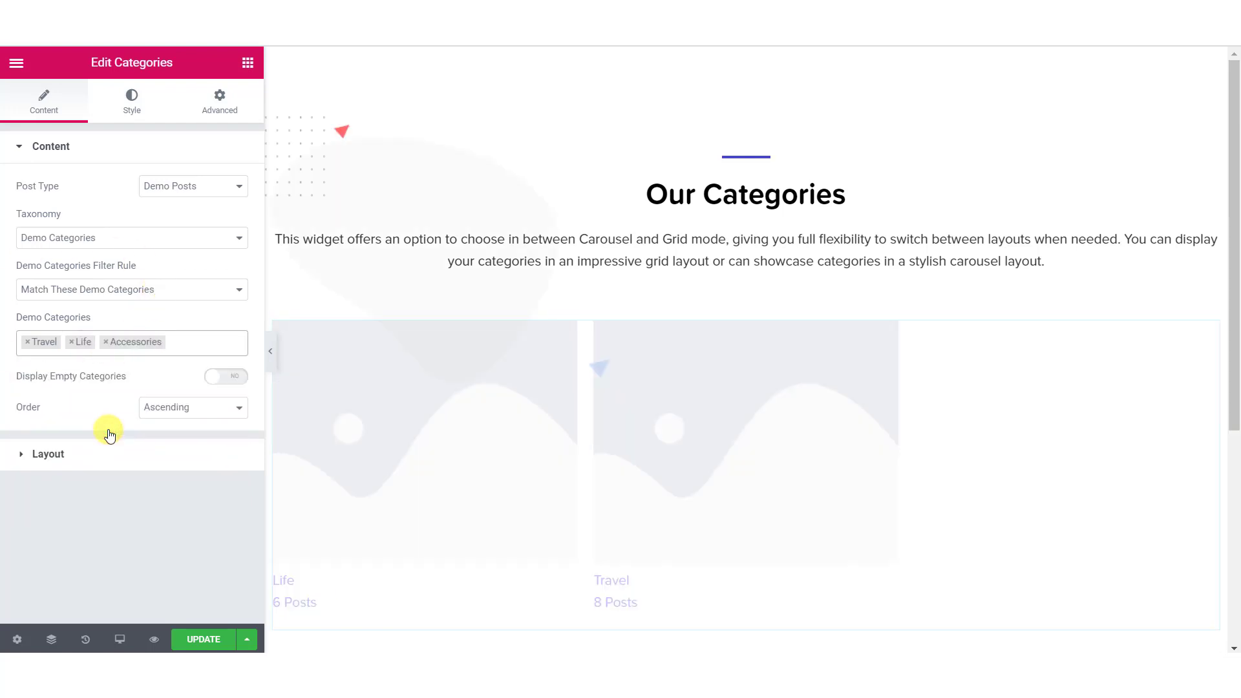
Switch the filter rule to Exclude These Demo Categories and review the resulting grid down to its end
left_click(154, 289)
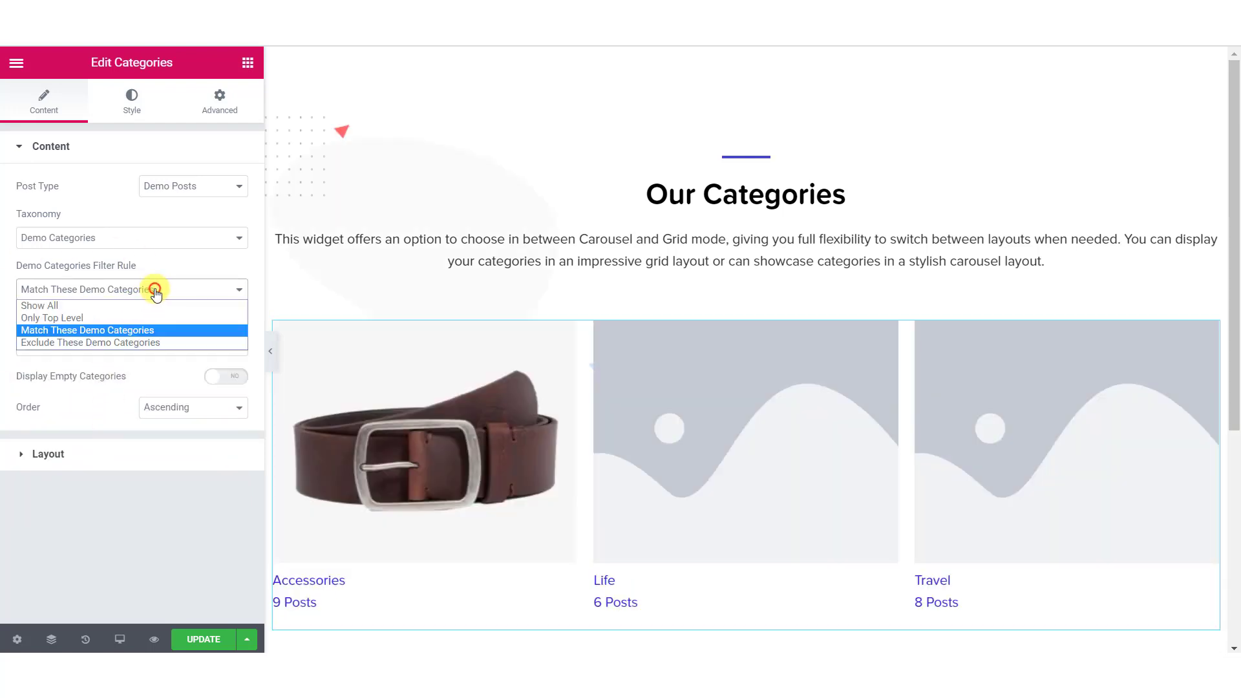
left_click(125, 343)
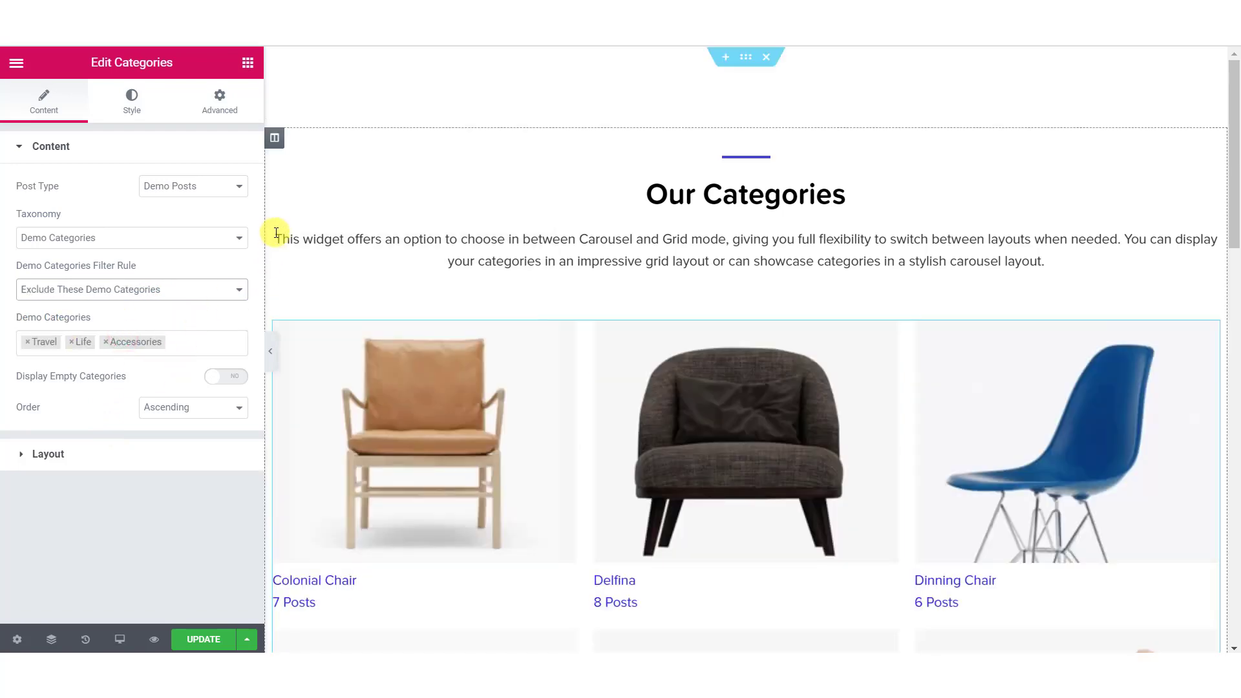
scroll(896, 560, "down", 3)
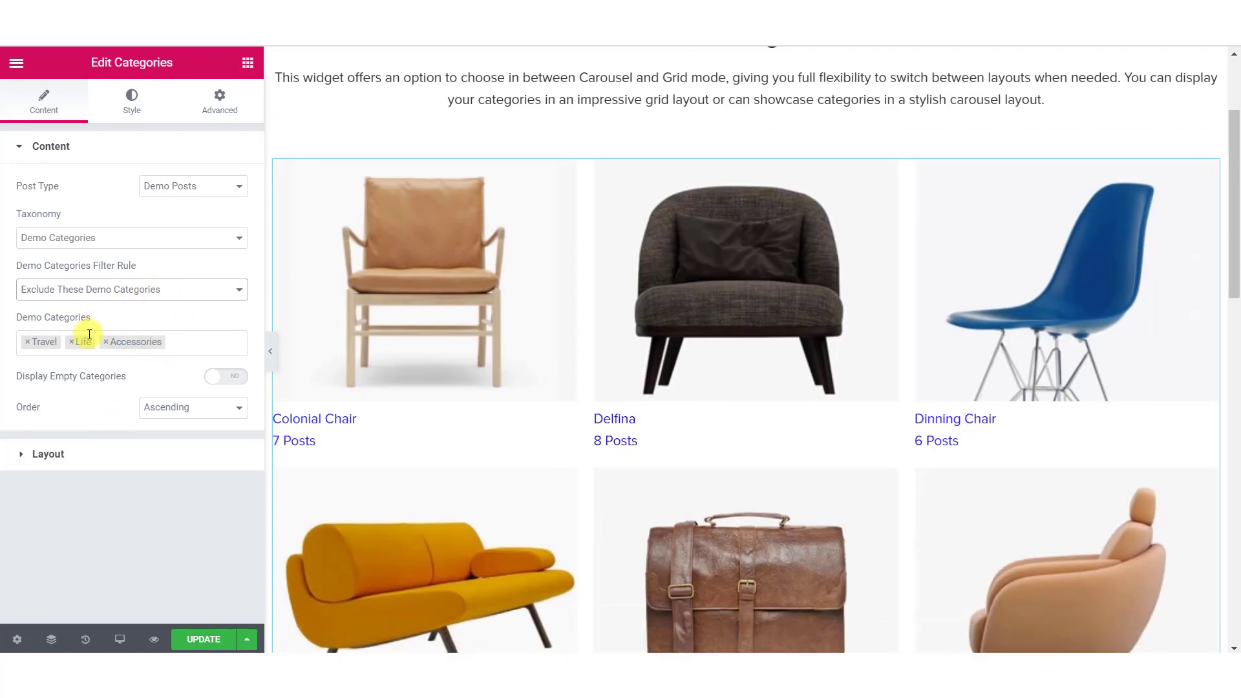
scroll(654, 371, "down", 15)
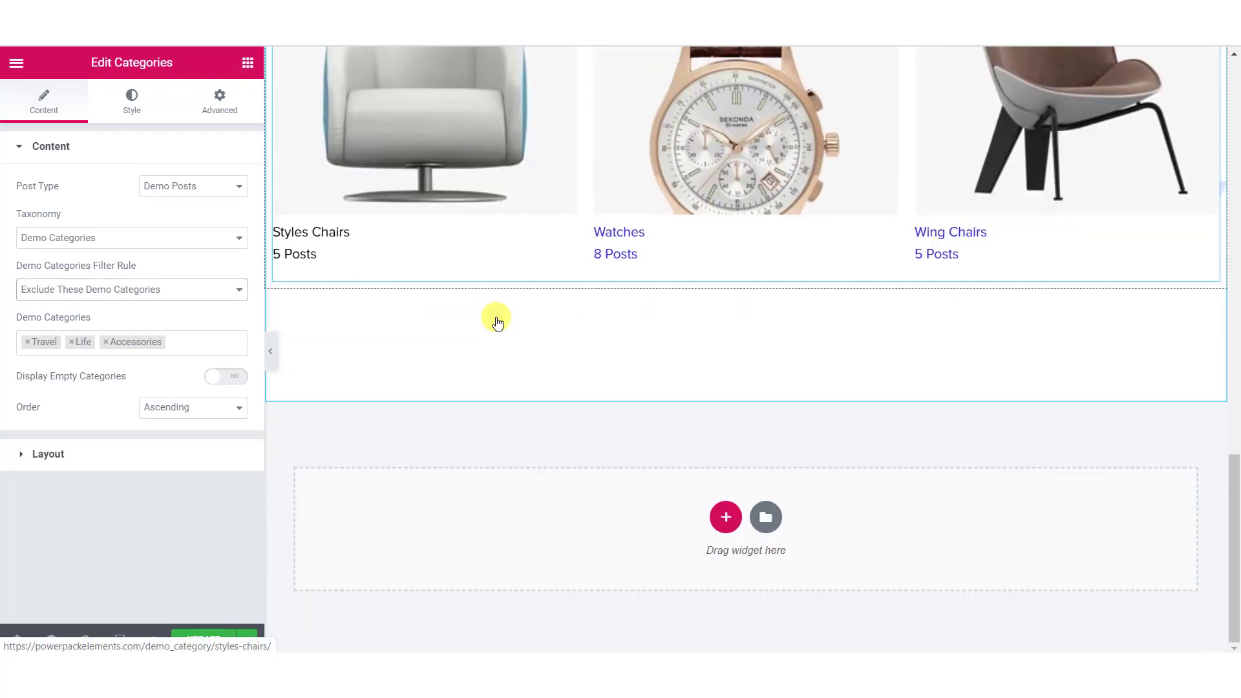
Replace the Travel, Life and Accessories filter entries with Colonial Chair, Delfina and Dinning Chair
left_click(27, 342)
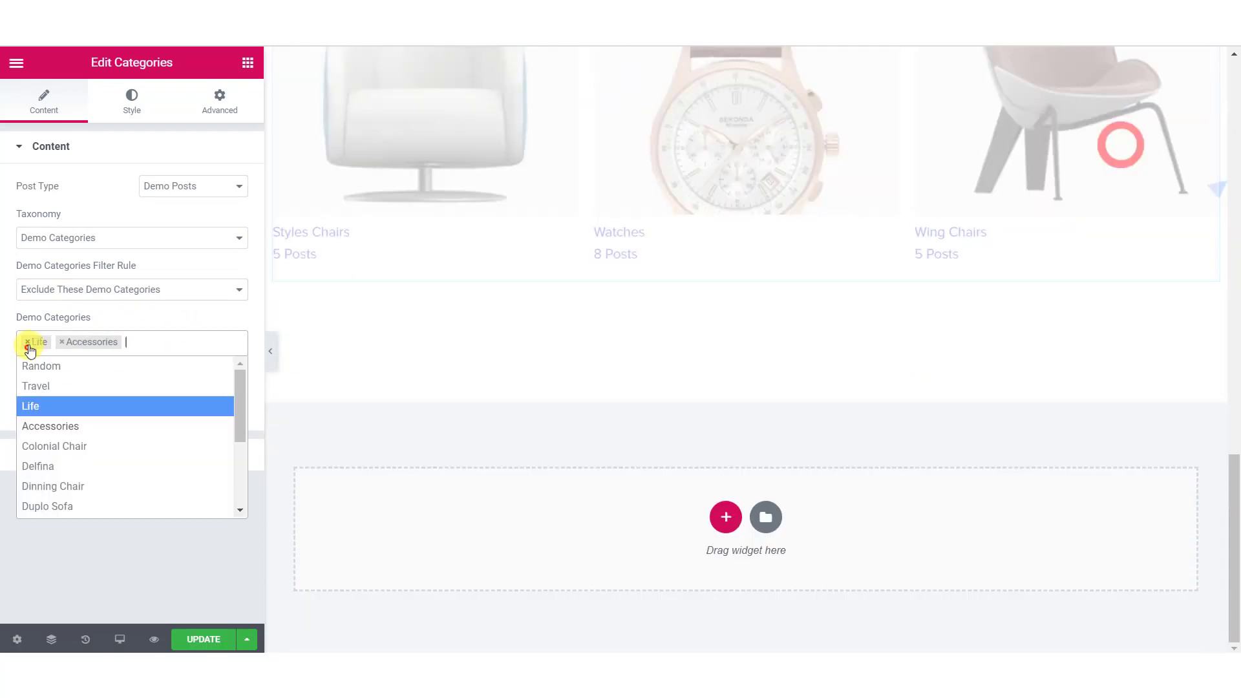
left_click(28, 342)
left_click(27, 342)
left_click(58, 446)
left_click(123, 345)
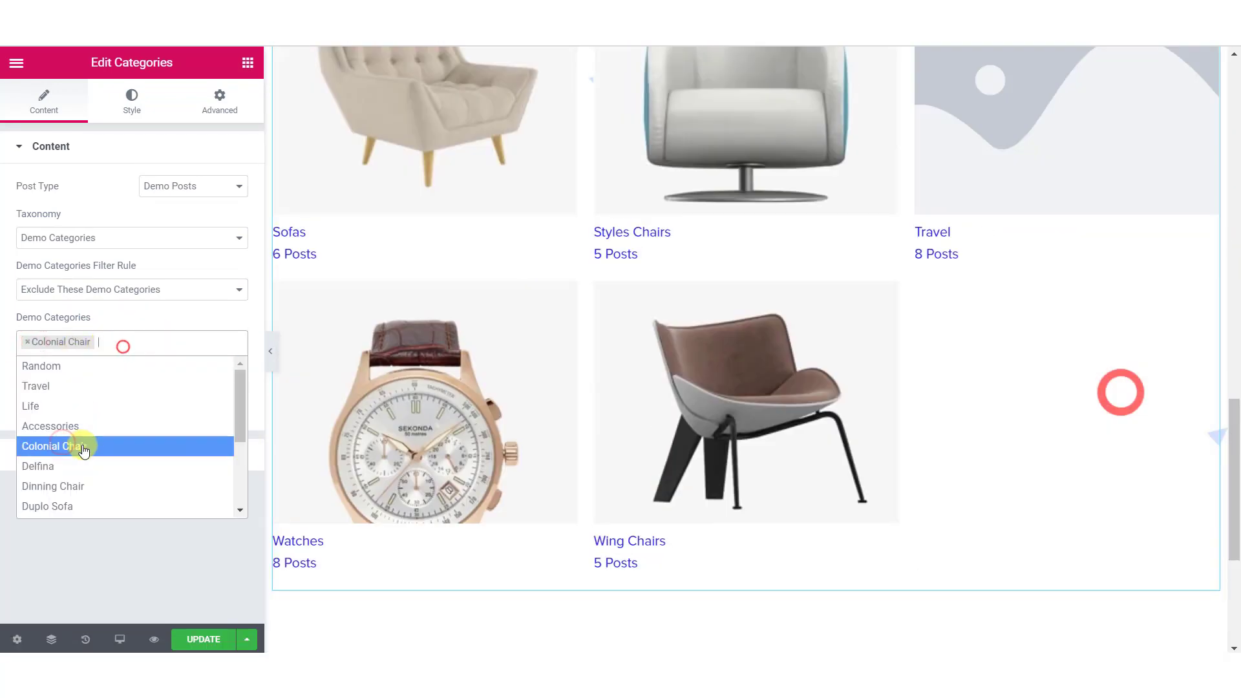
left_click(84, 466)
left_click(167, 341)
left_click(111, 482)
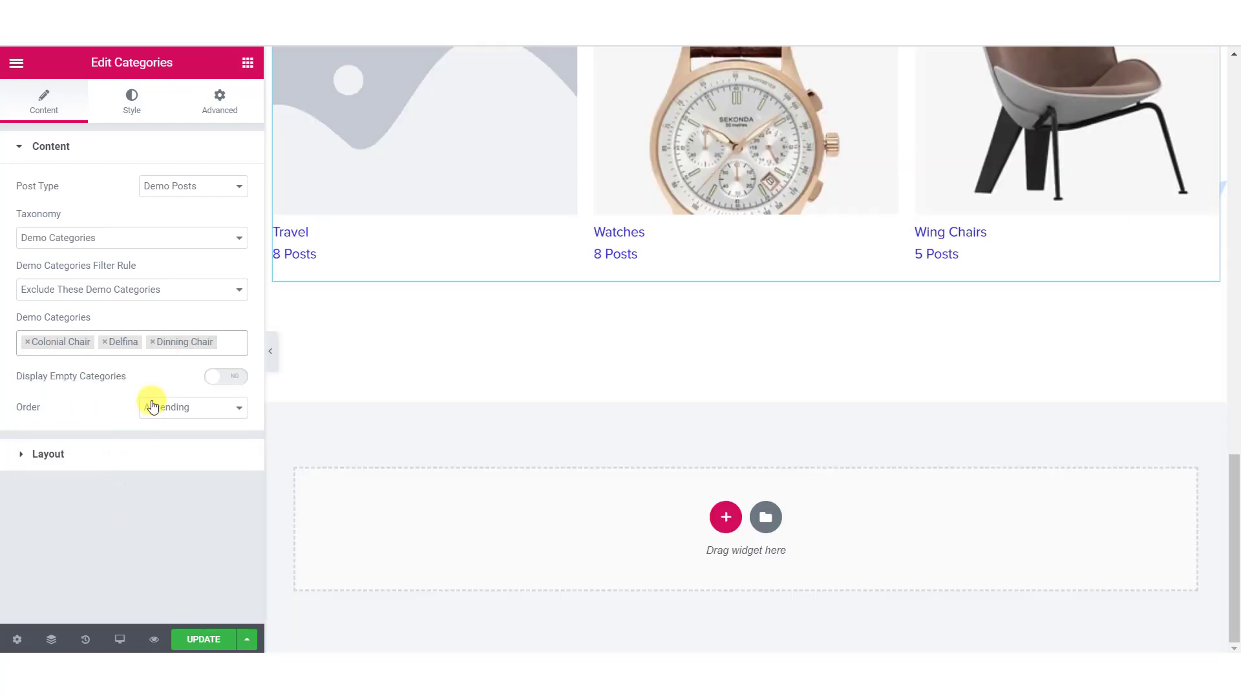
Set the filter rule to Match These Demo Categories for the three chosen chair categories
left_click(143, 290)
left_click(118, 326)
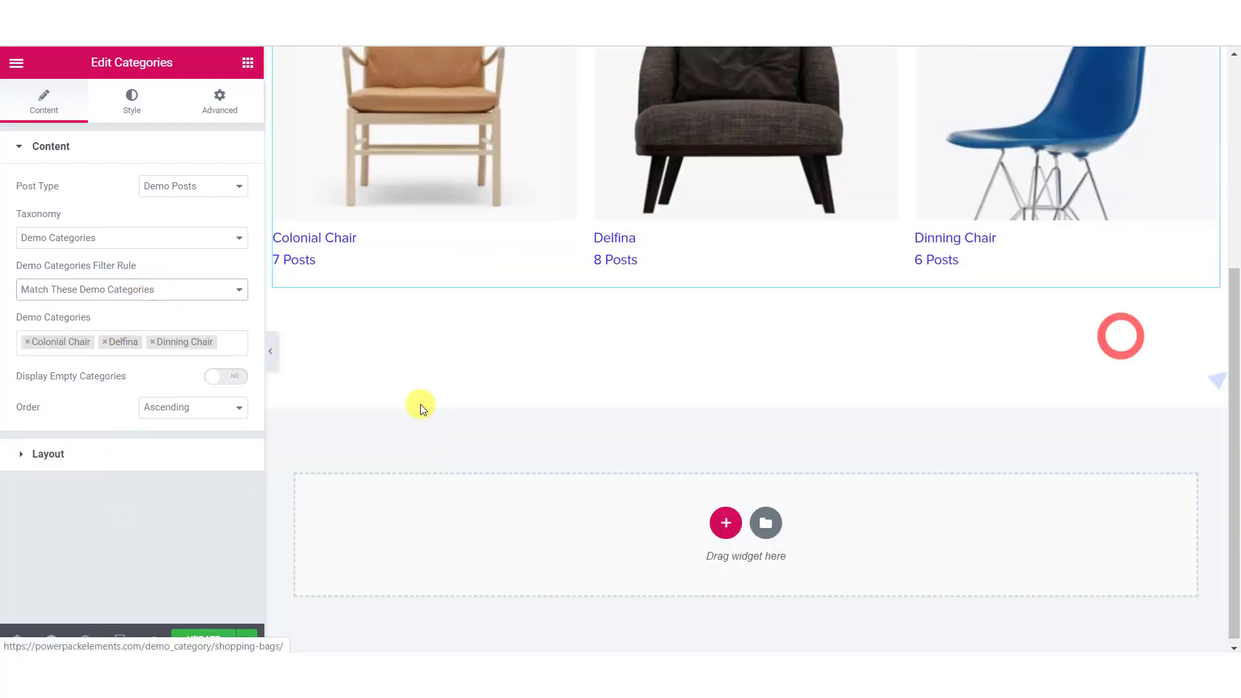
scroll(399, 430, "up", 5)
Add Duplo Sofa, Luxurious Sofas and Sofas to the matched demo categories
left_click(236, 342)
left_click(107, 503)
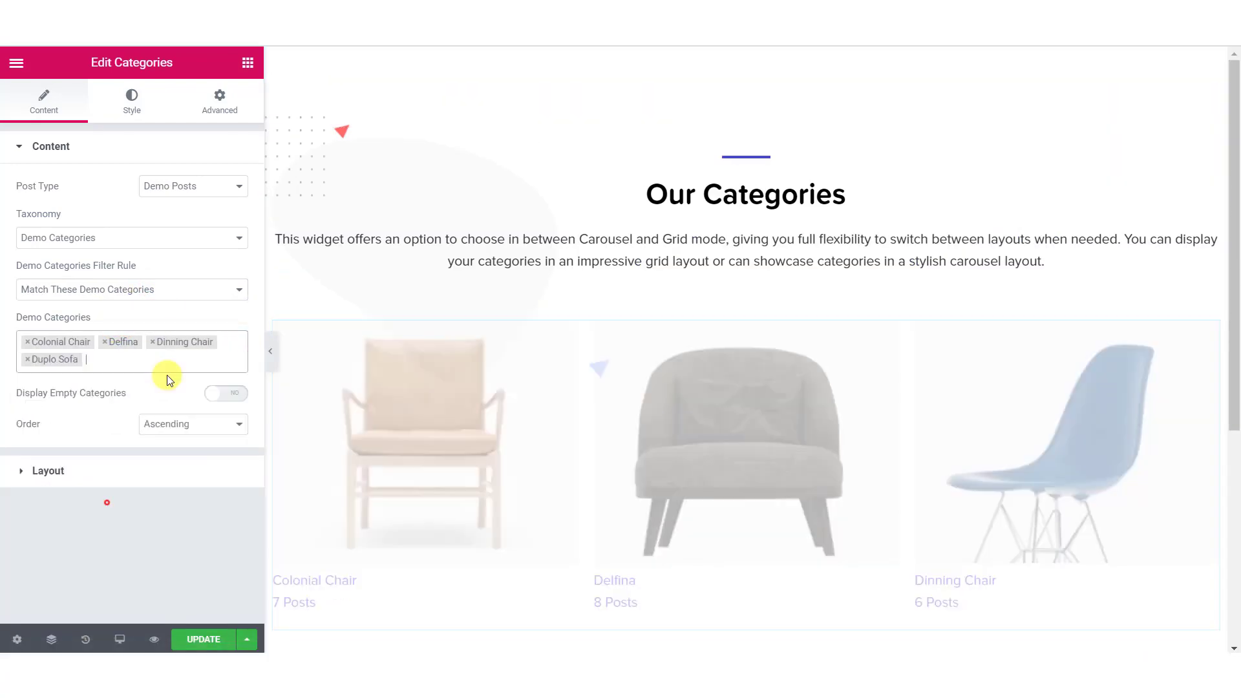
left_click(171, 368)
scroll(117, 440, "down", 3)
left_click(92, 481)
left_click(181, 361)
scroll(91, 453, "down", 3)
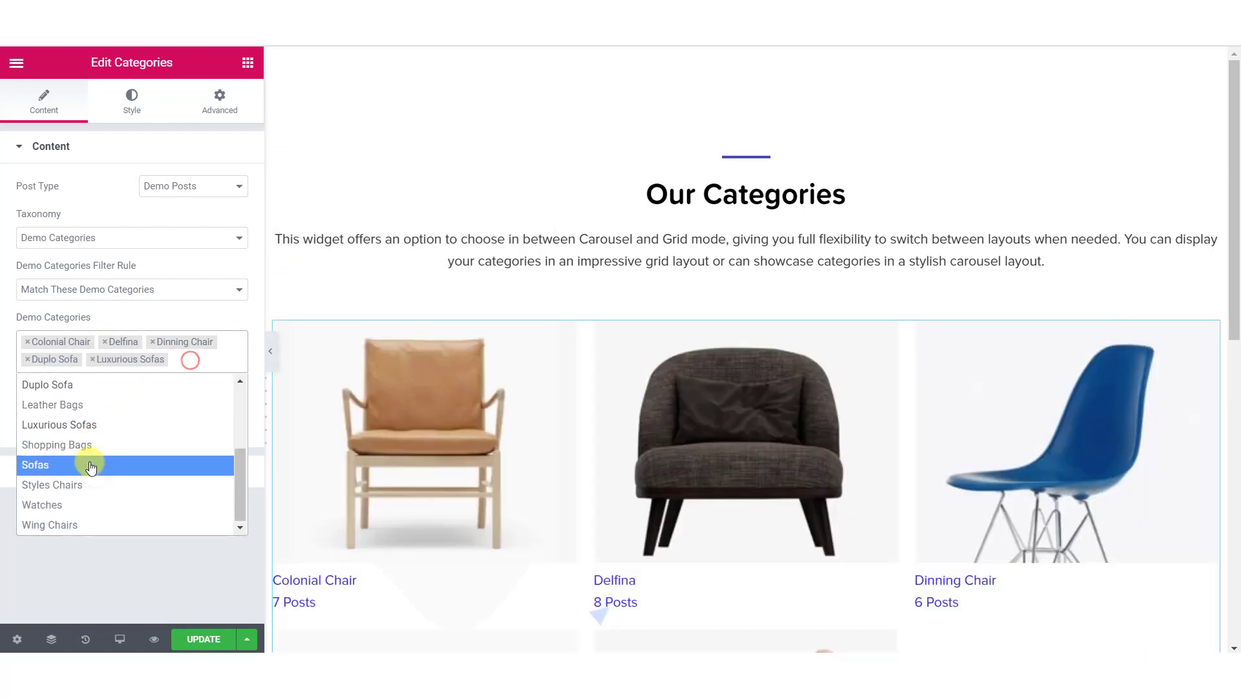
left_click(91, 466)
Add Styles Chairs and Wing Chairs to the matched demo categories and check the grid
left_click(218, 359)
scroll(116, 463, "down", 3)
left_click(113, 499)
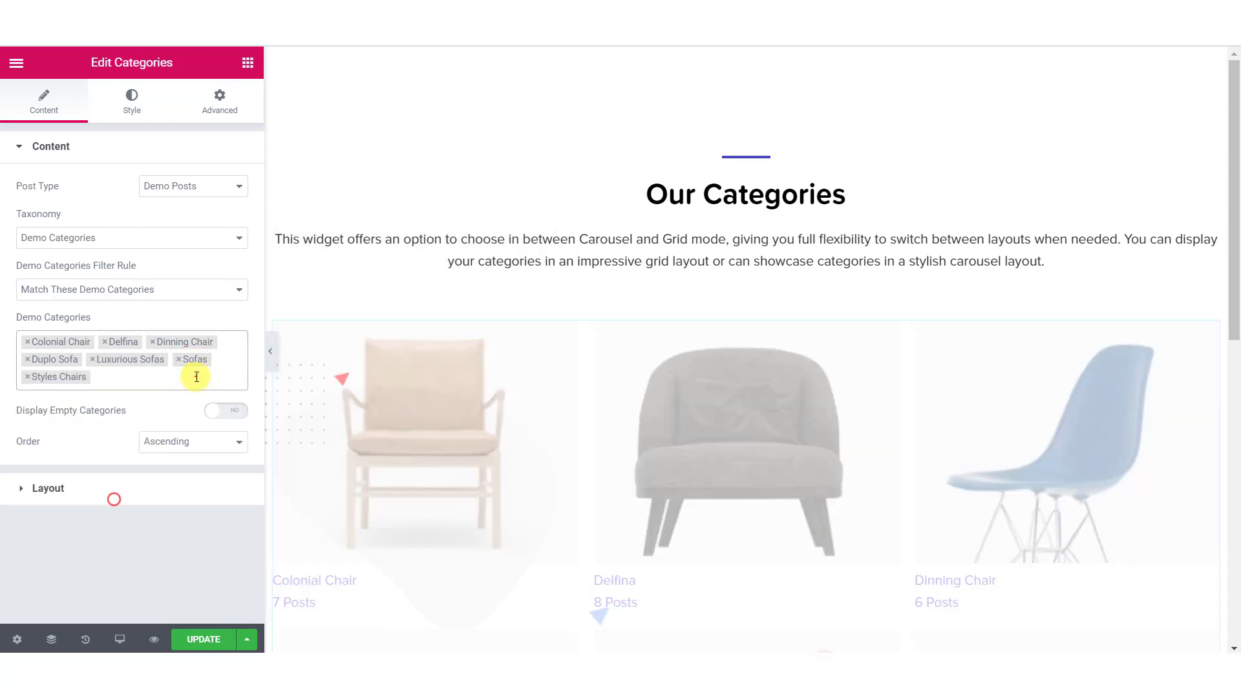
left_click(195, 376)
scroll(113, 521, "down", 3)
left_click(110, 541)
scroll(812, 435, "down", 10)
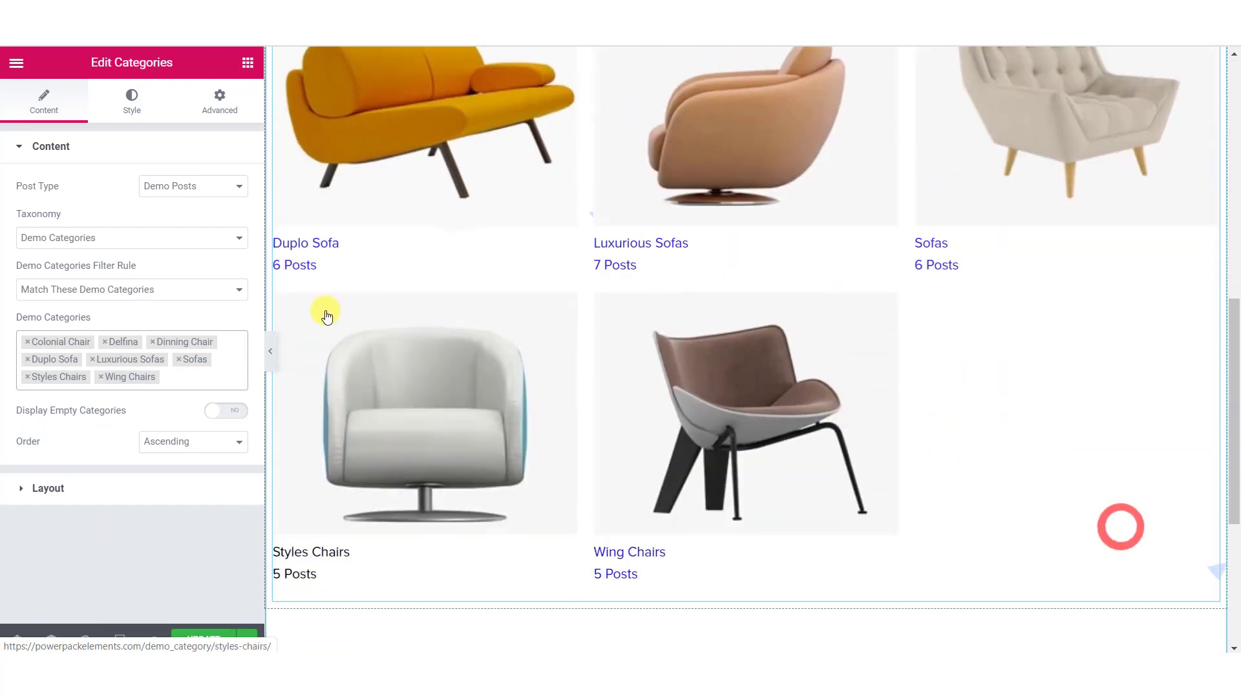
Turn the display of empty categories on, check the grid, and turn the option back off
left_click(218, 411)
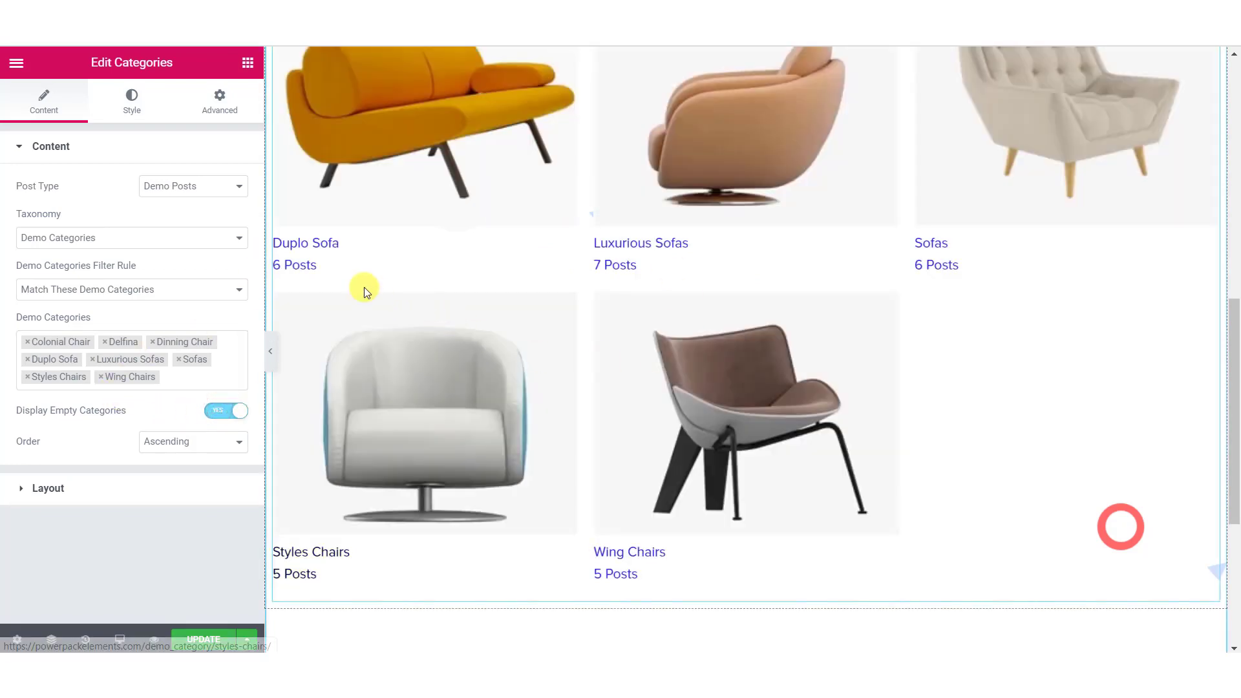
scroll(435, 227, "up", 5)
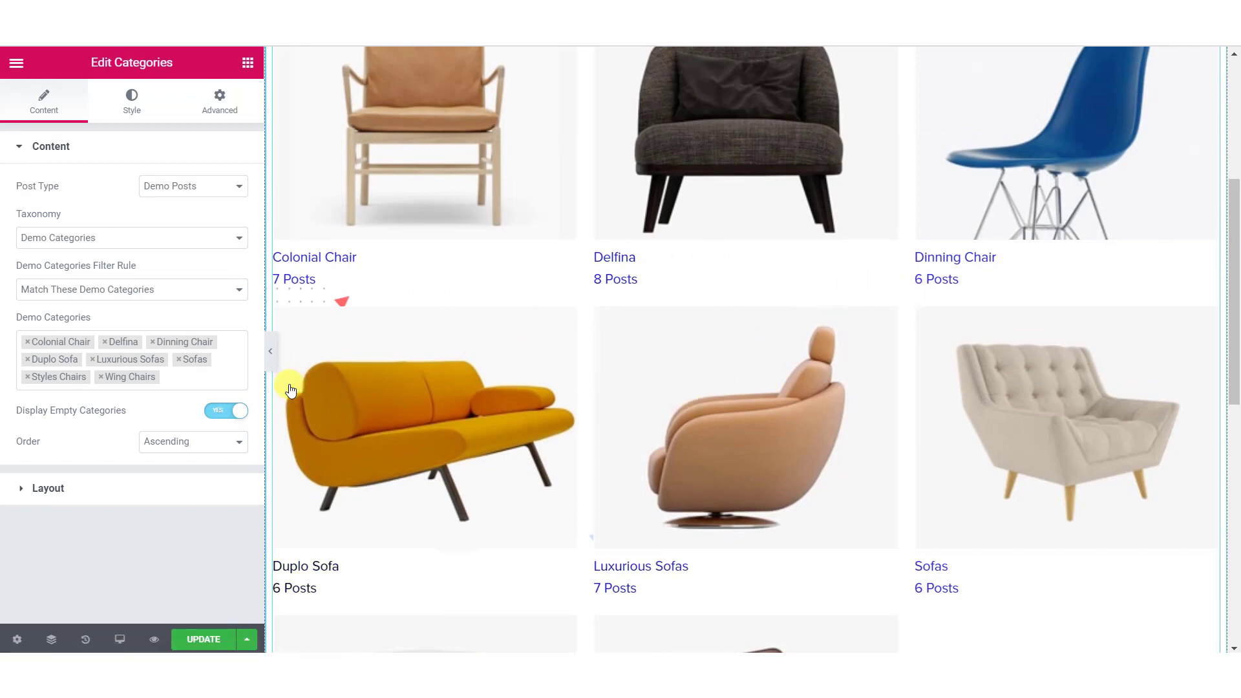
left_click(227, 410)
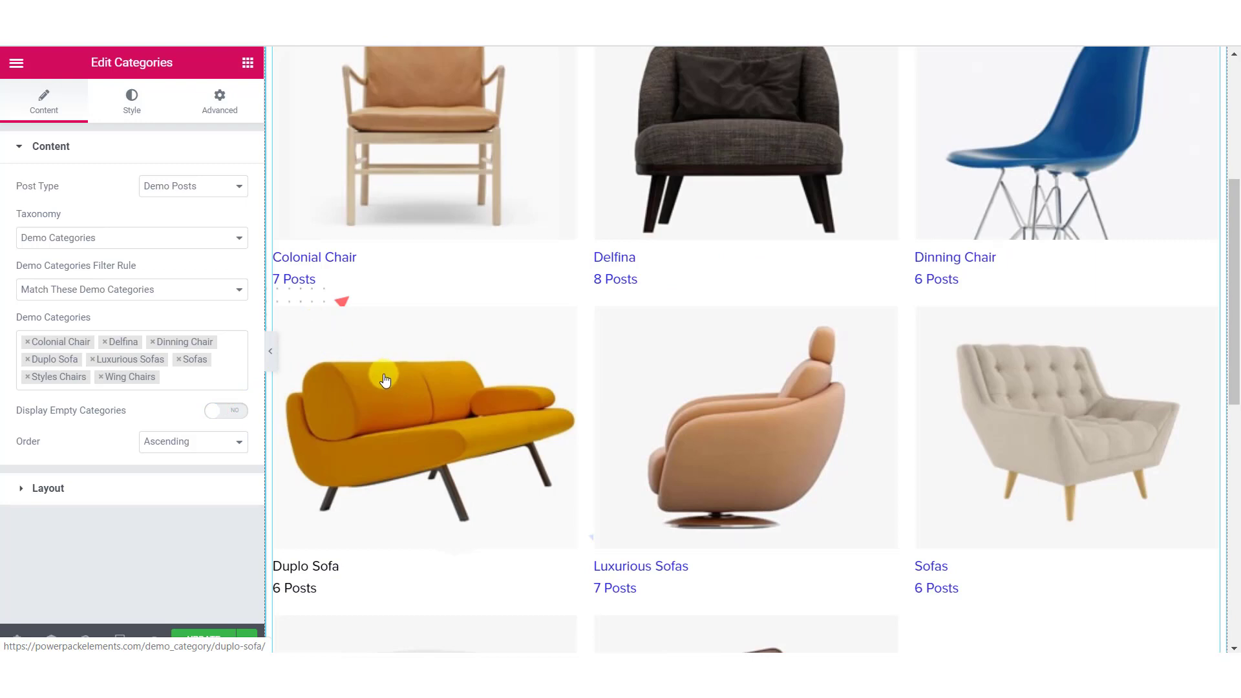
left_click(175, 441)
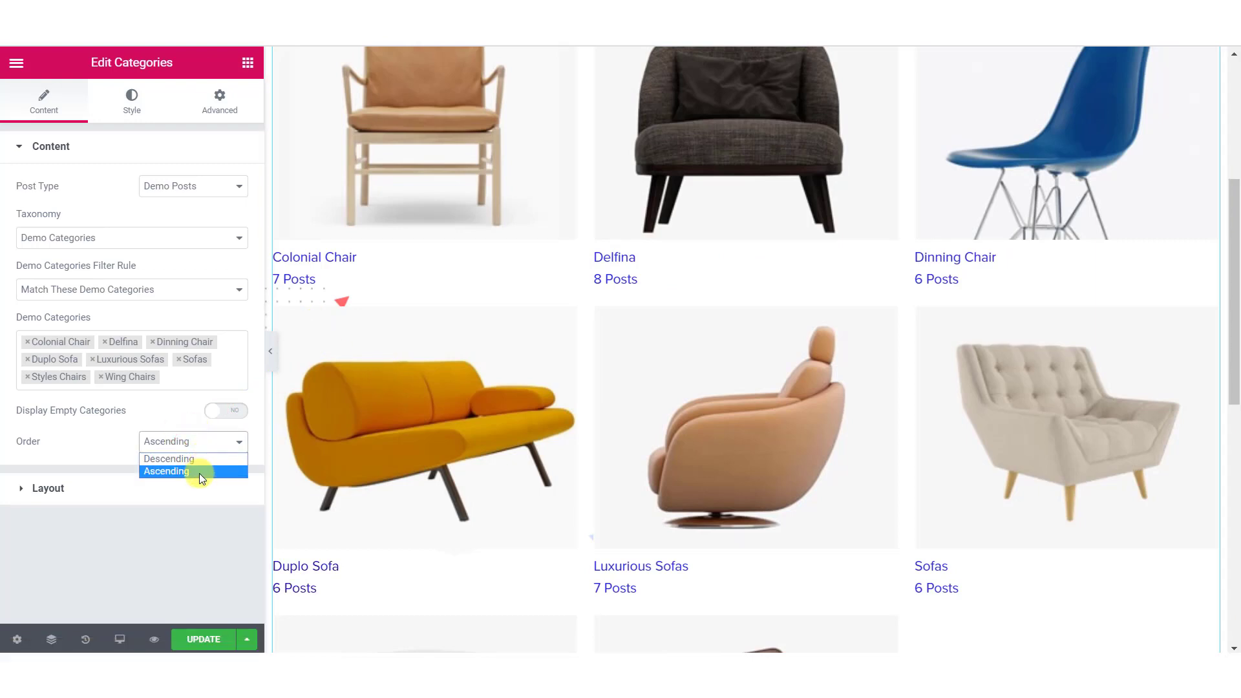
left_click(219, 531)
scroll(822, 298, "up", 4)
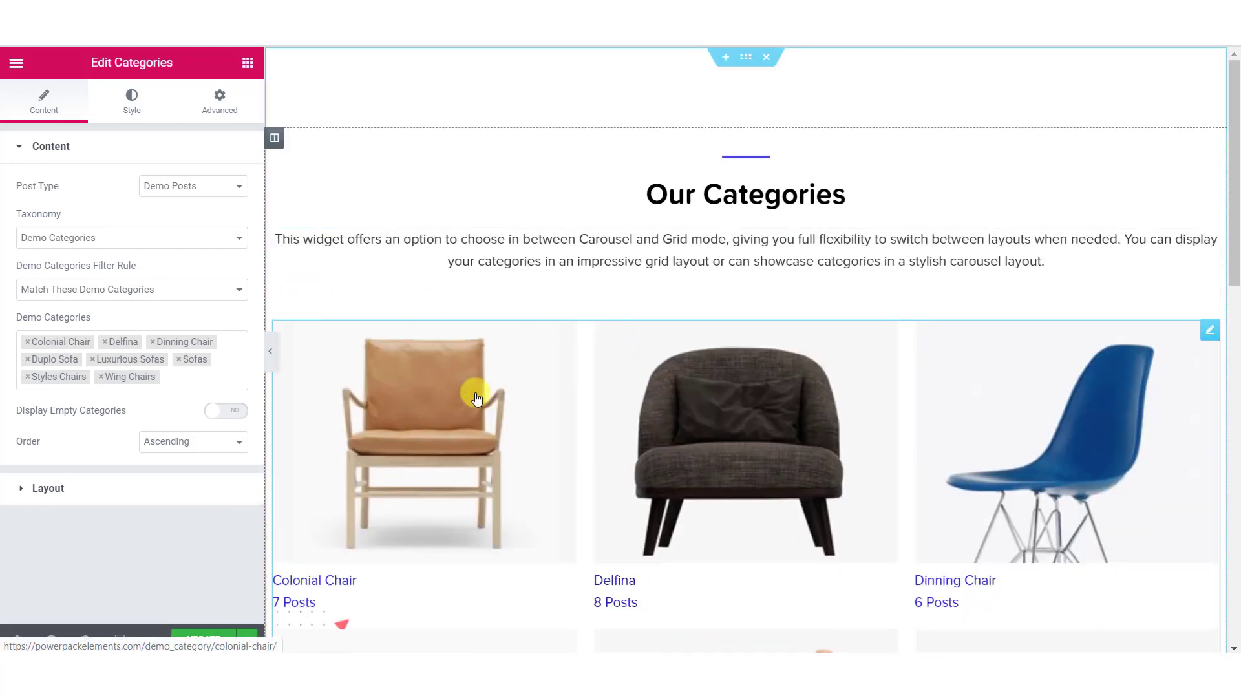
scroll(475, 392, "down", 5)
Try the Cover skin in the widget's layout settings and switch the skin to List
left_click(114, 486)
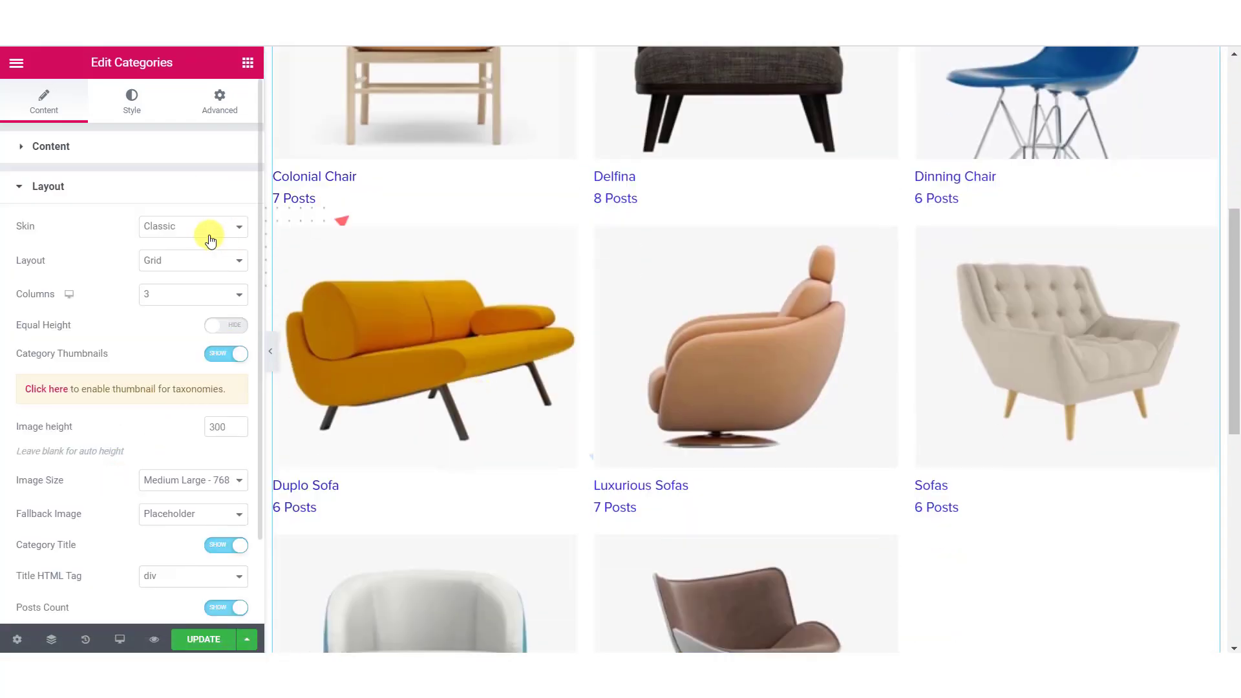
scroll(479, 313, "up", 3)
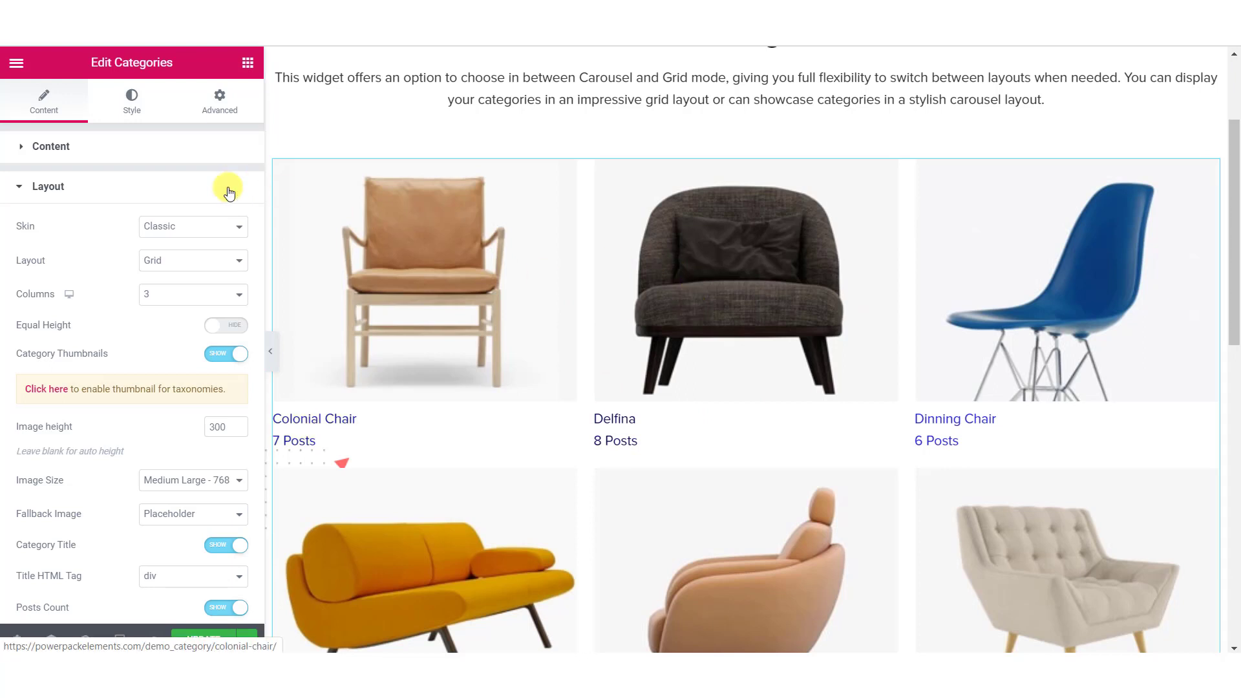
left_click(194, 226)
left_click(200, 256)
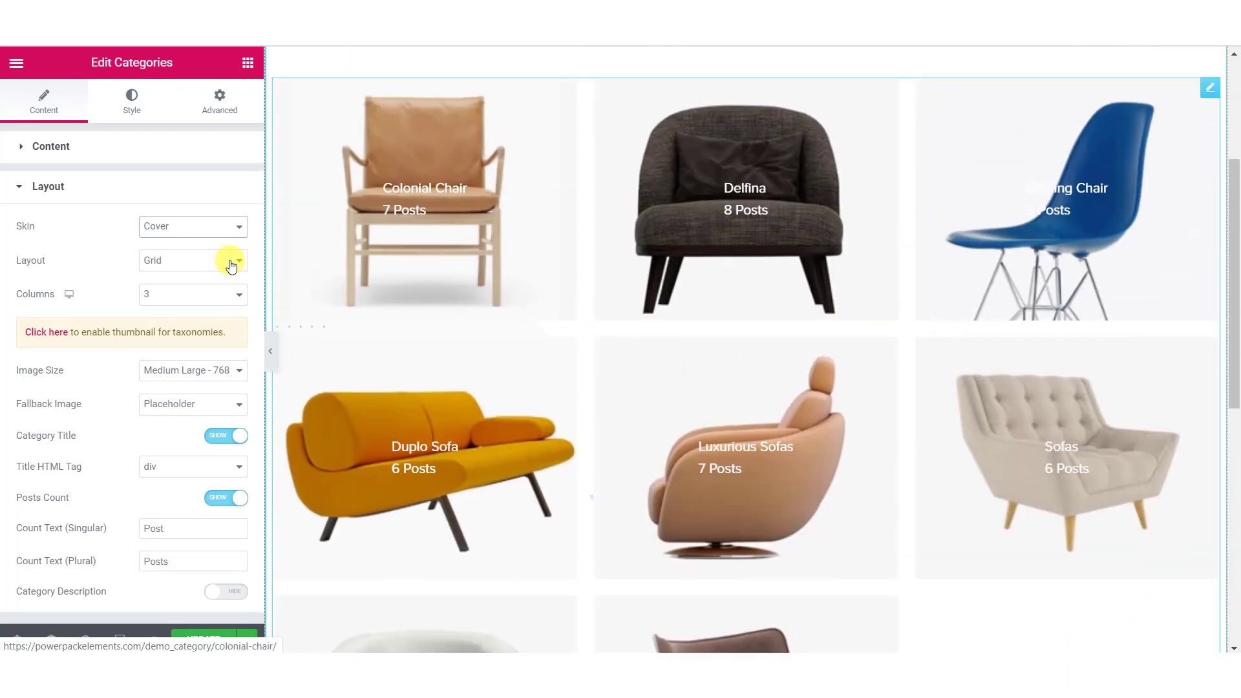
left_click(195, 226)
left_click(193, 266)
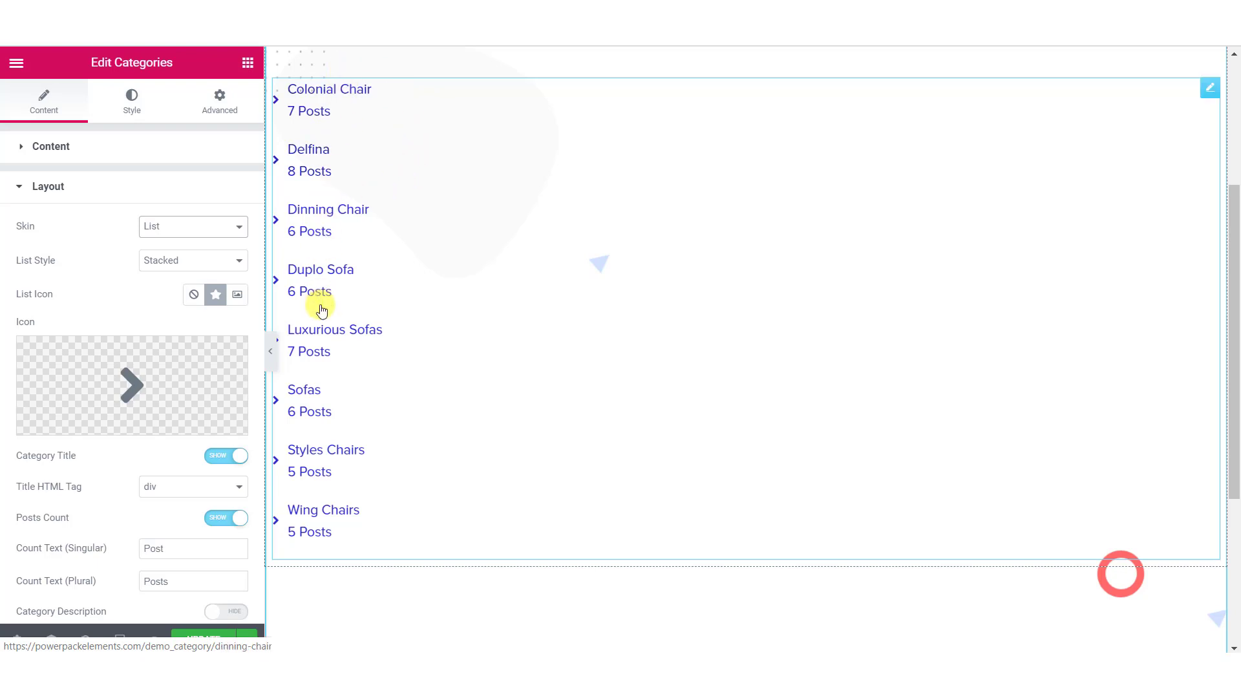
Set the widget's skin to Classic and try the Carousel layout
left_click(210, 223)
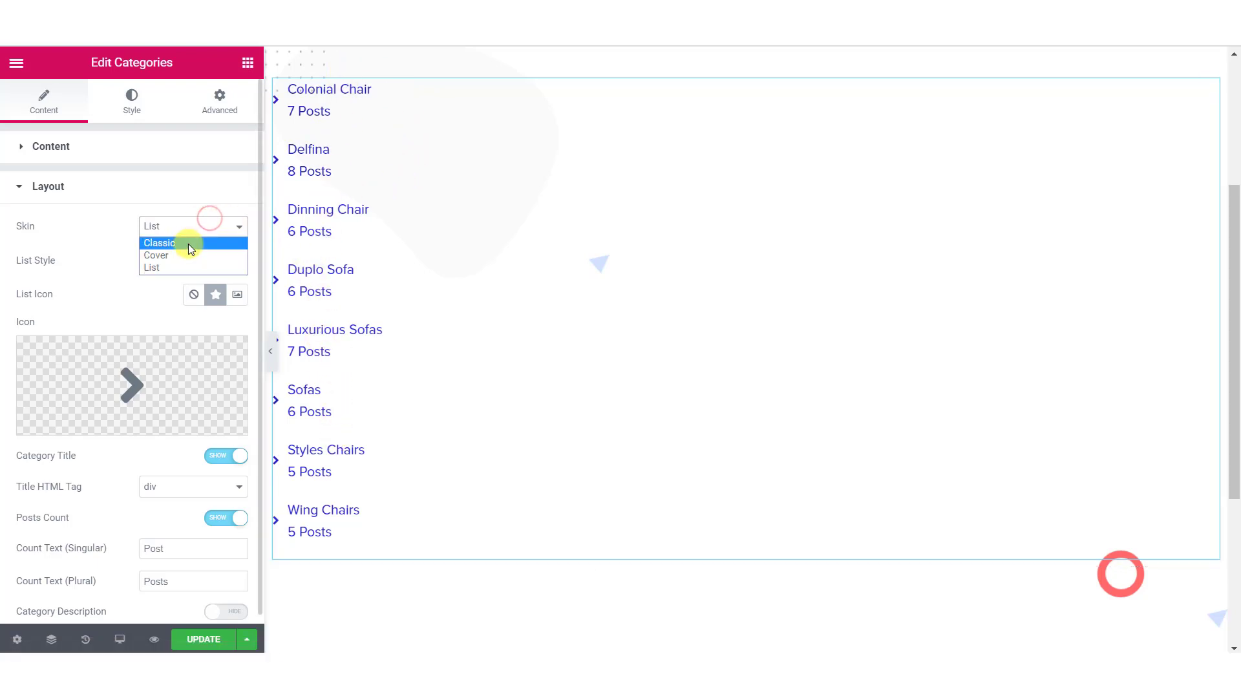
left_click(188, 243)
left_click(197, 262)
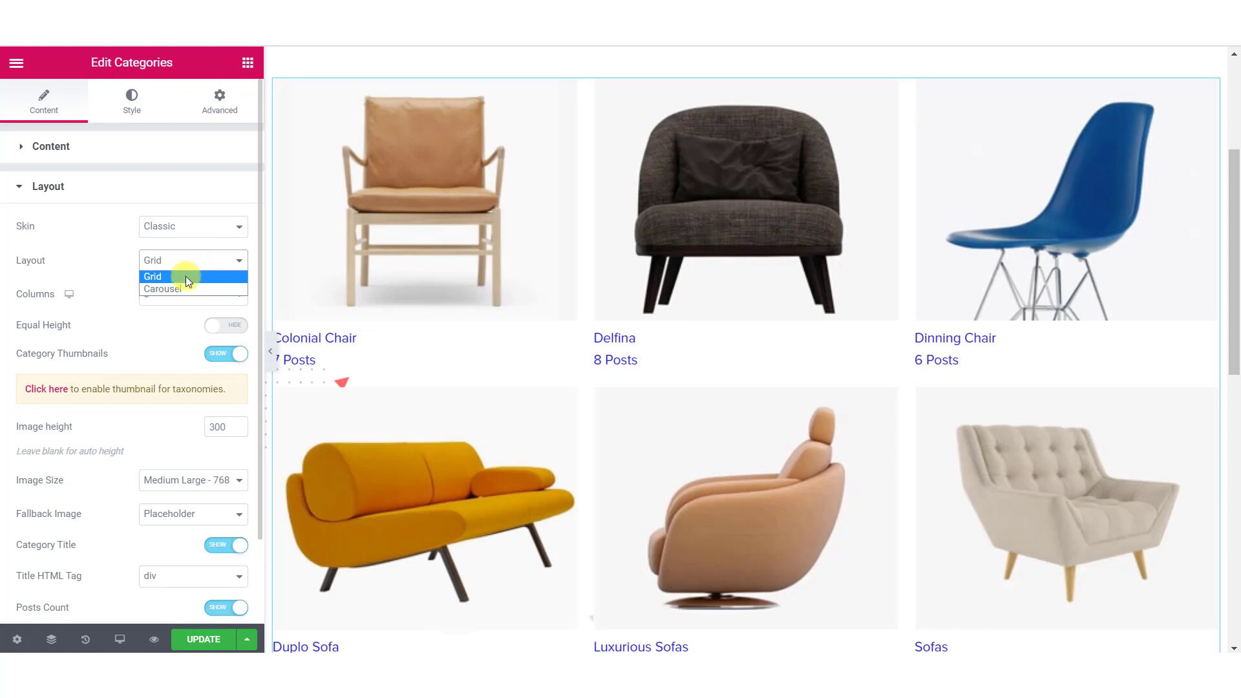
left_click(186, 288)
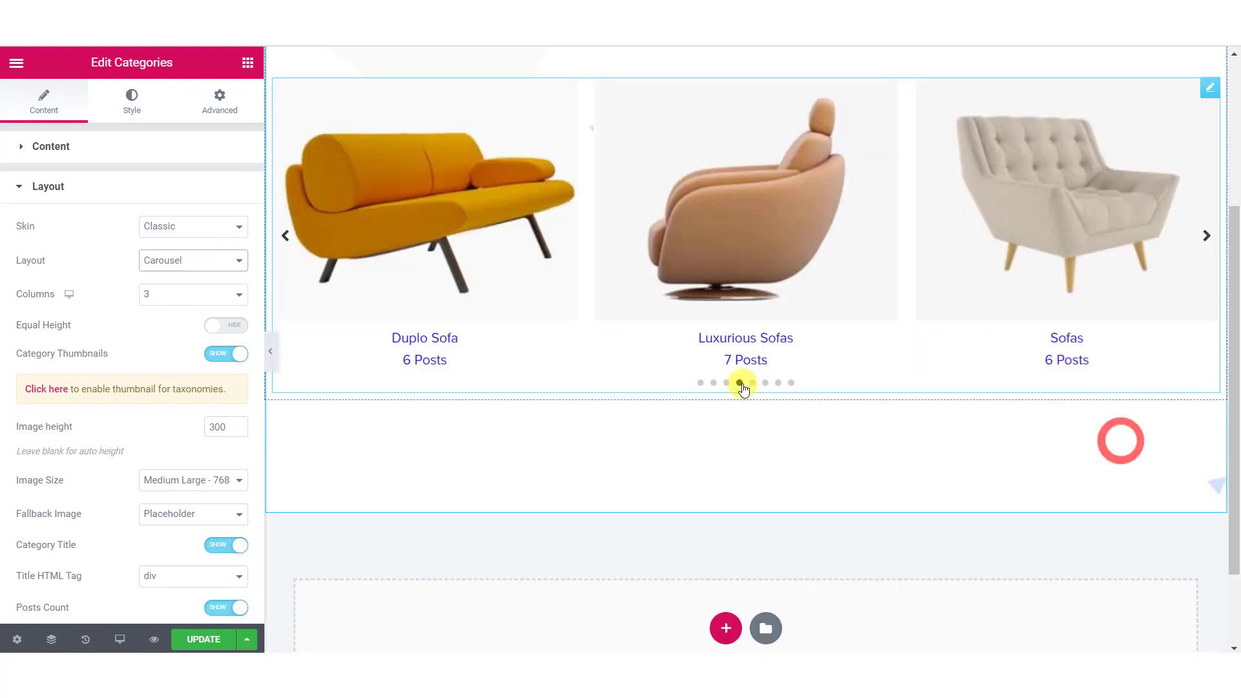
Return the category layout to Grid and set it to 4 columns
left_click(183, 252)
left_click(182, 276)
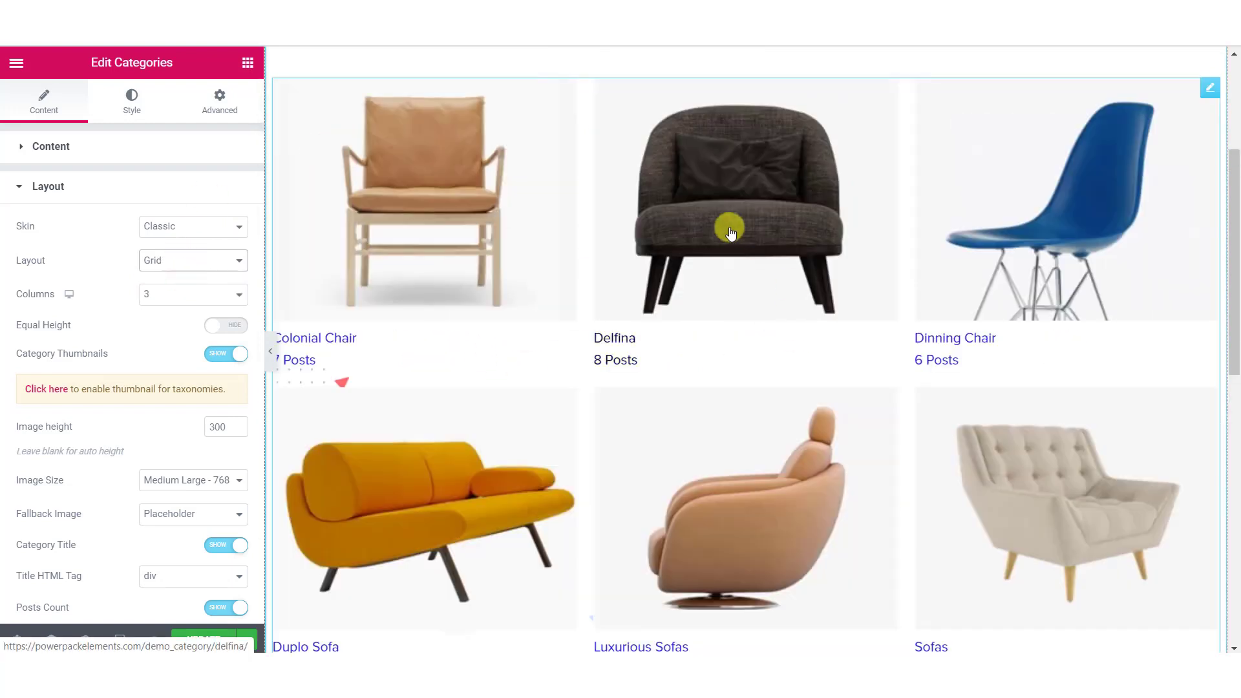
left_click(234, 296)
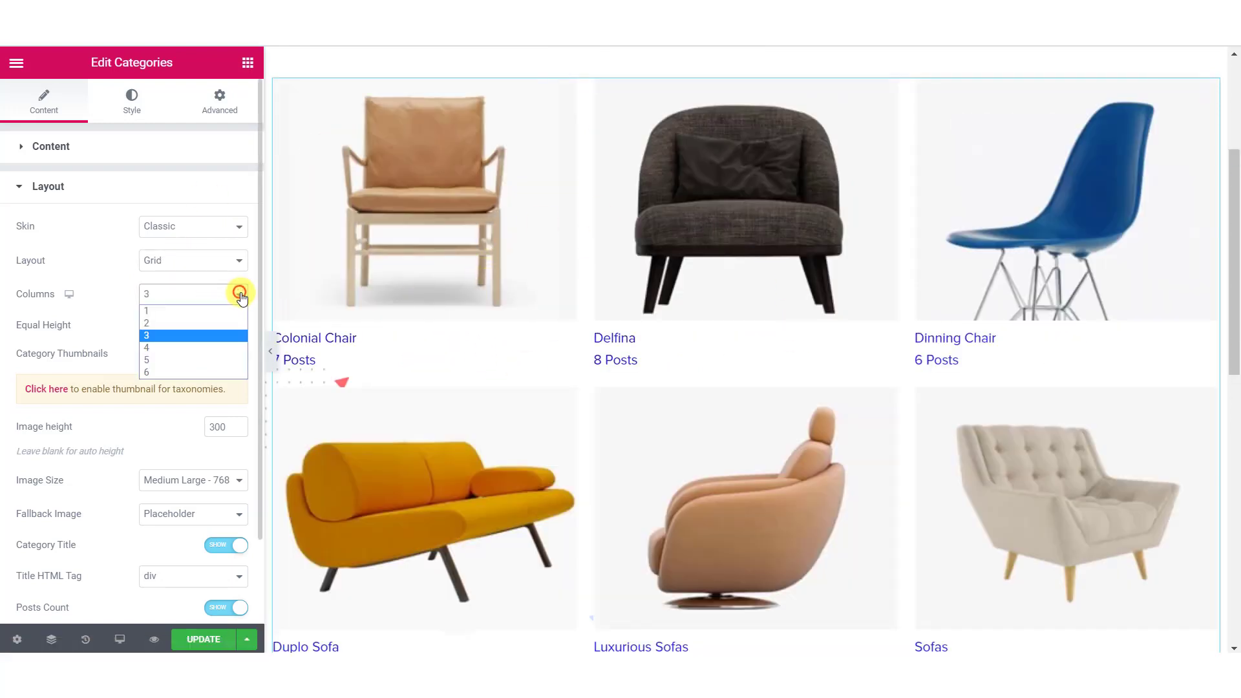
left_click(196, 346)
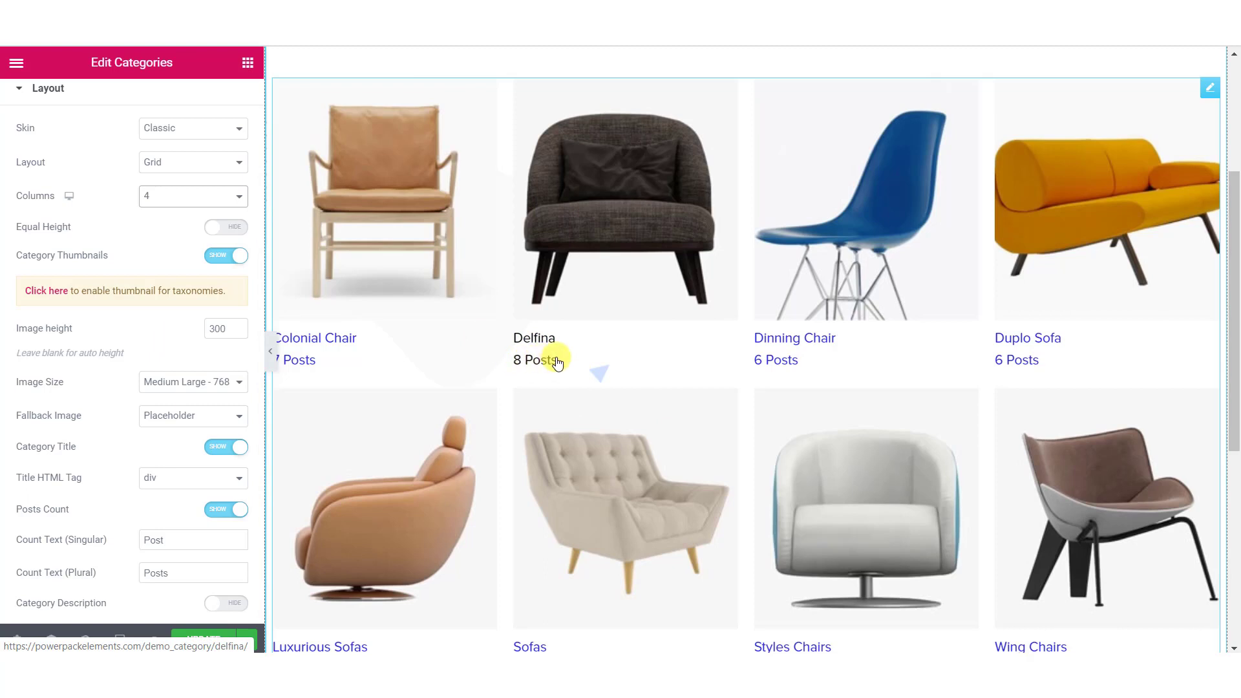
Change the posts count text to "Product" for singular and "Products" for plural
left_click_drag(177, 538, 140, 539)
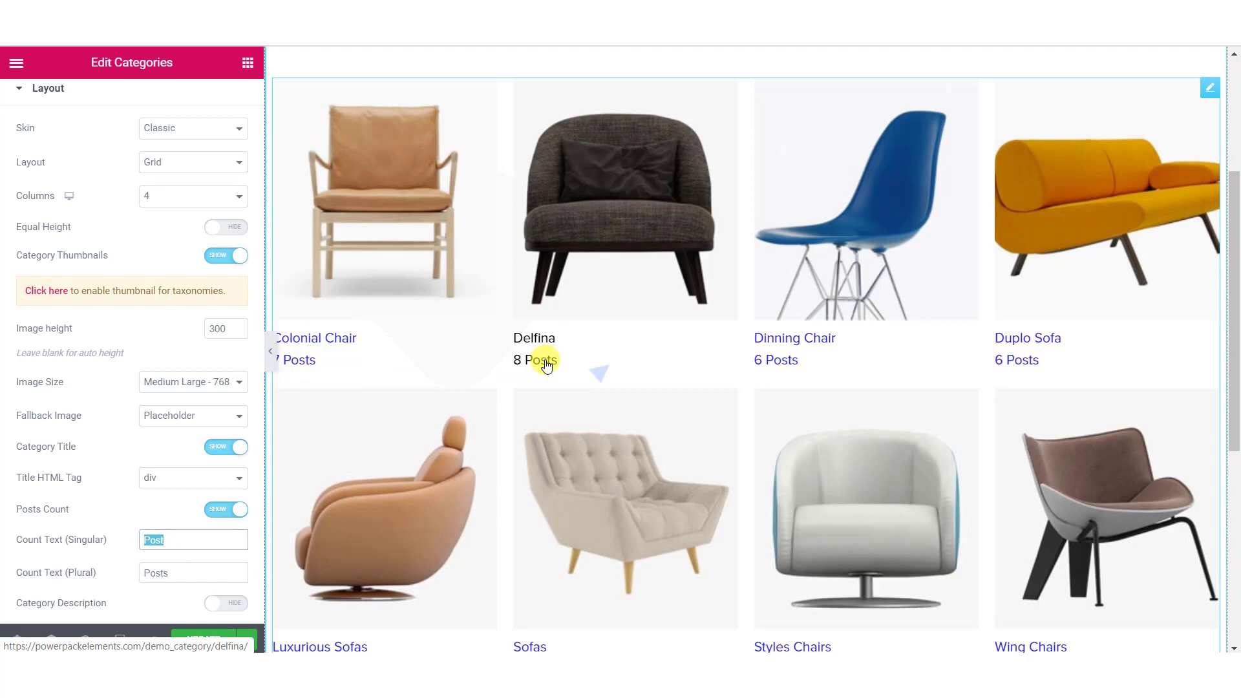
type("Product")
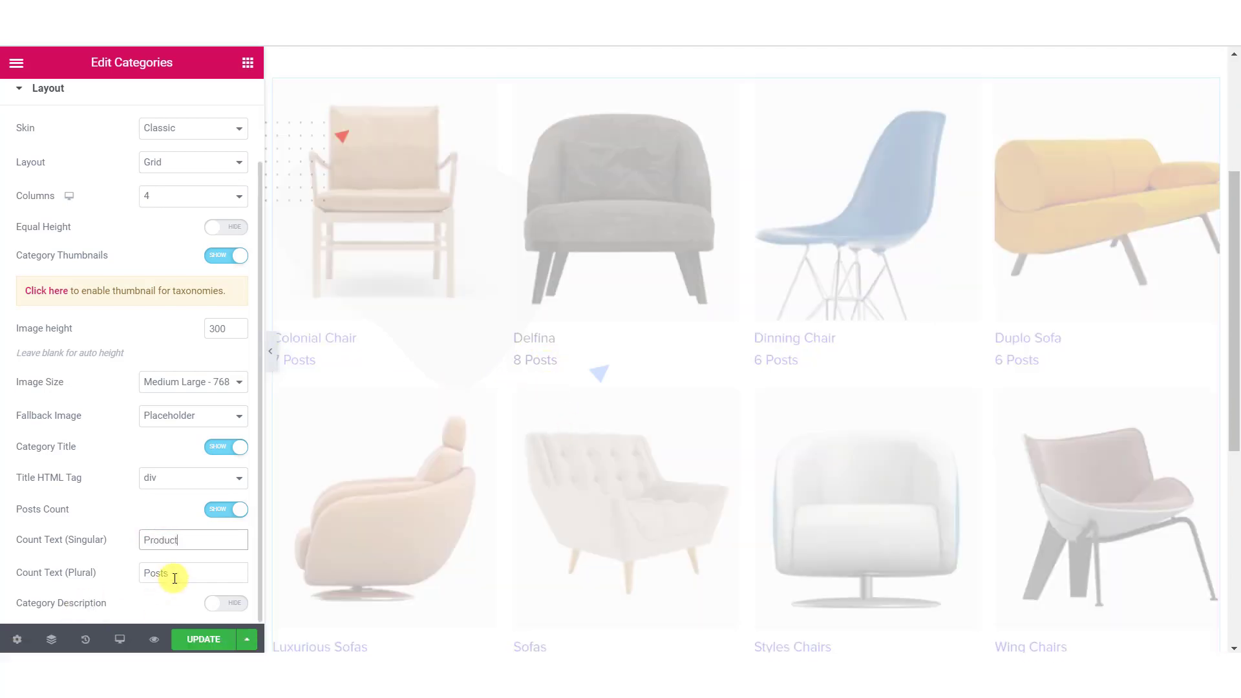
left_click_drag(175, 575, 53, 593)
type("Products")
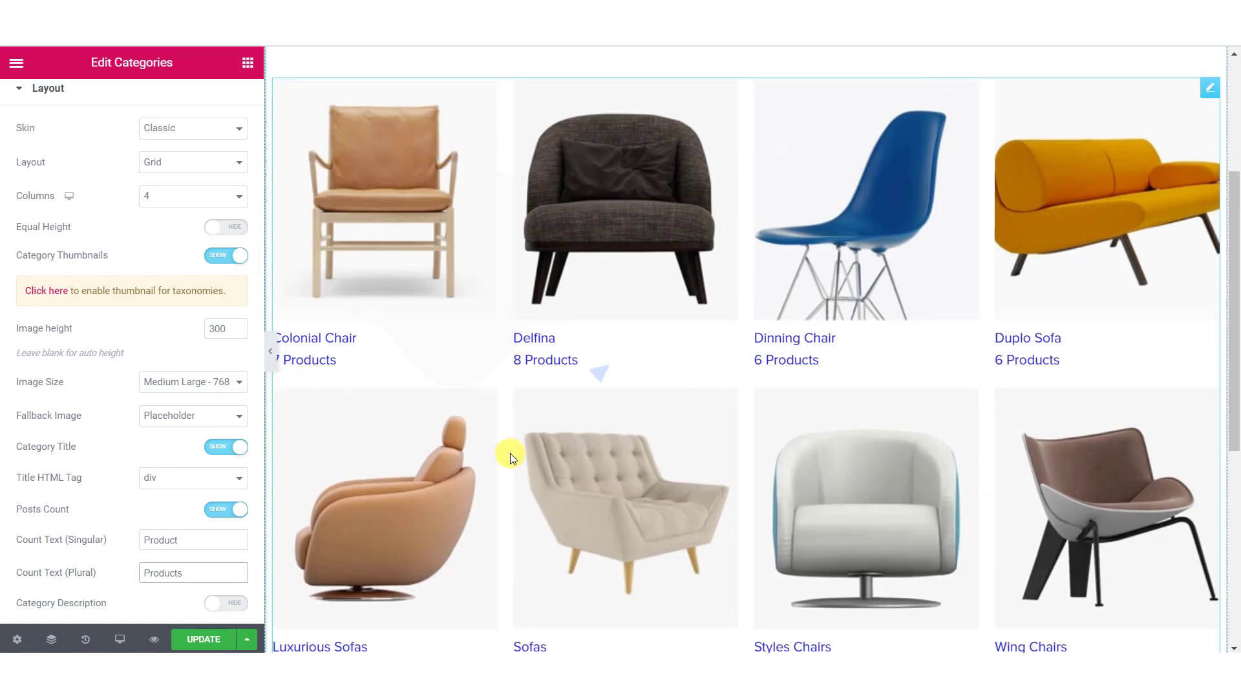
Turn the category description on and back off, and set the image height to 210
left_click(225, 602)
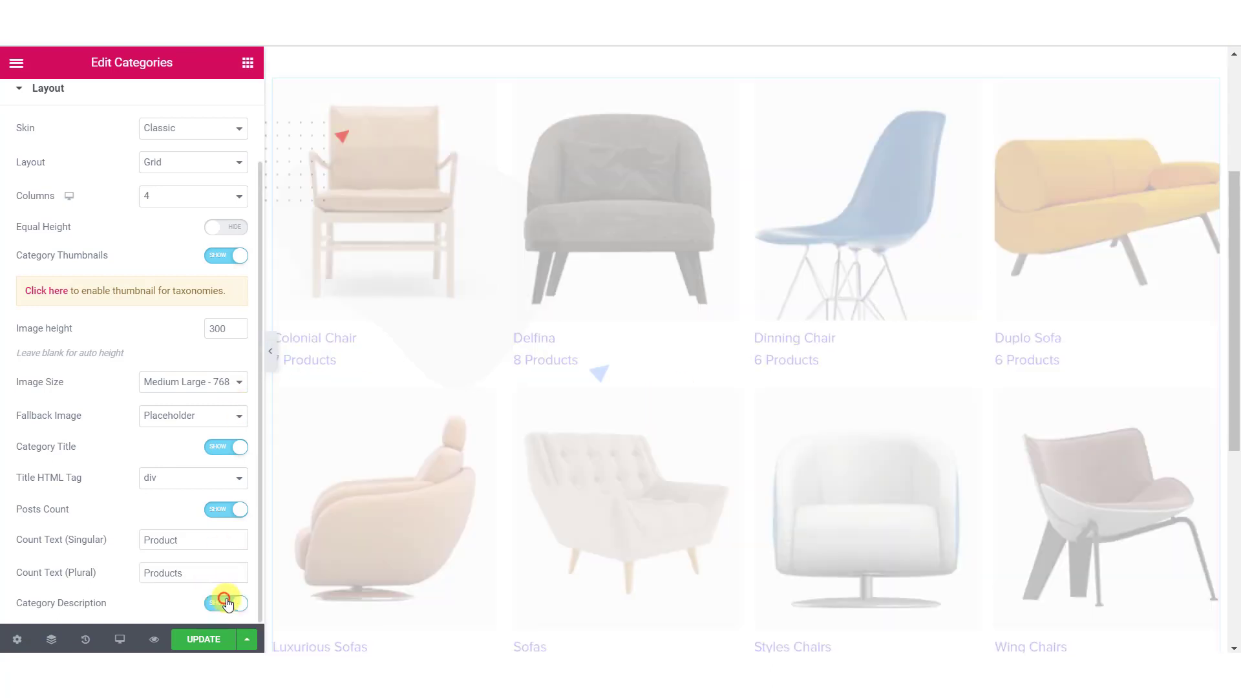
left_click(226, 603)
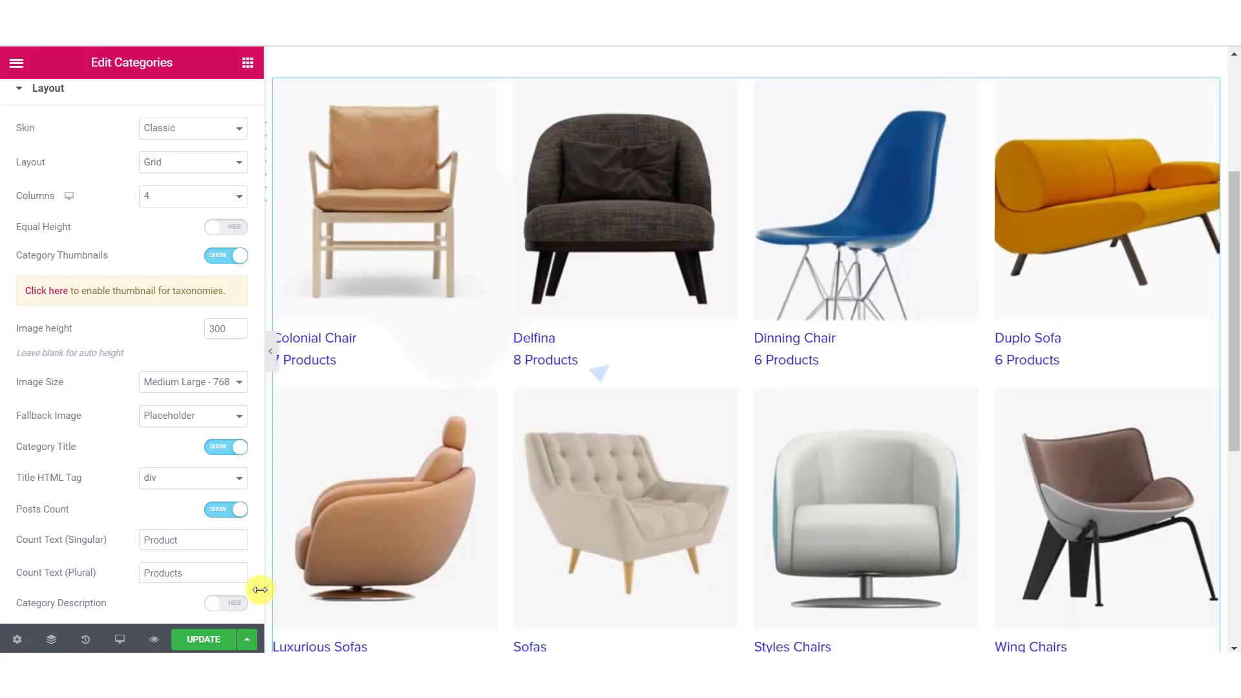
left_click_drag(222, 331, 204, 338)
type("210")
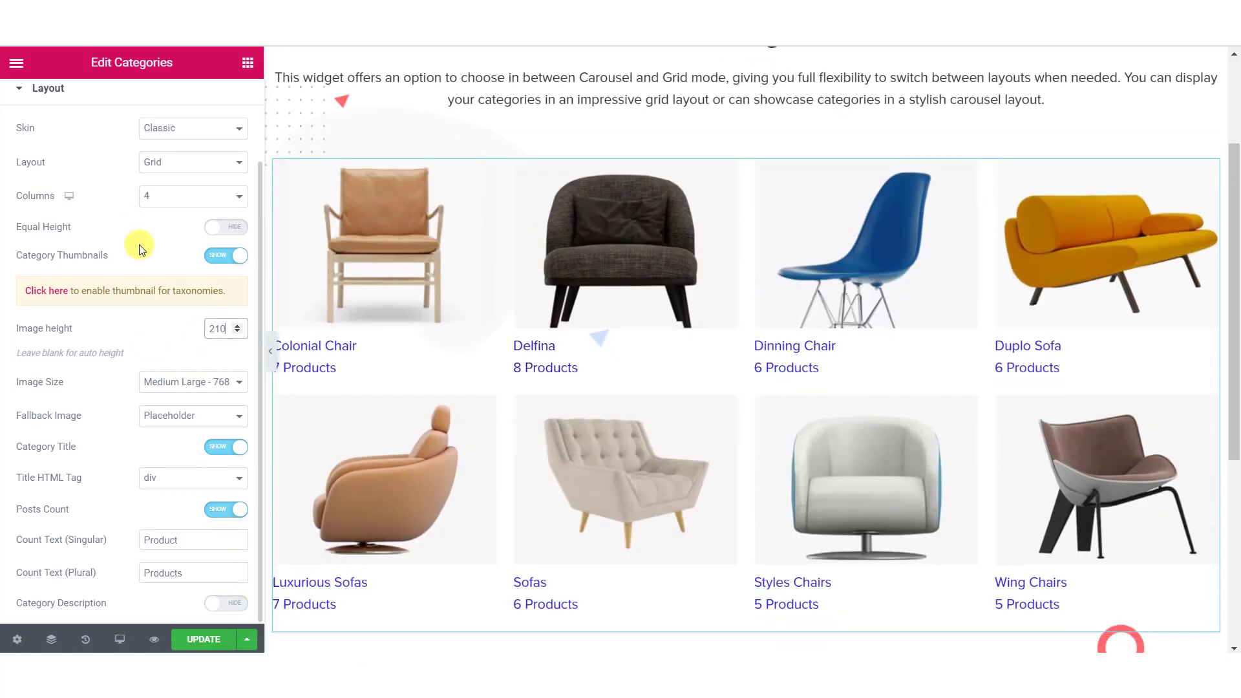
Review the columns gap and rows gap settings in the widget's layout styling
scroll(138, 245, "up", 3)
left_click(133, 101)
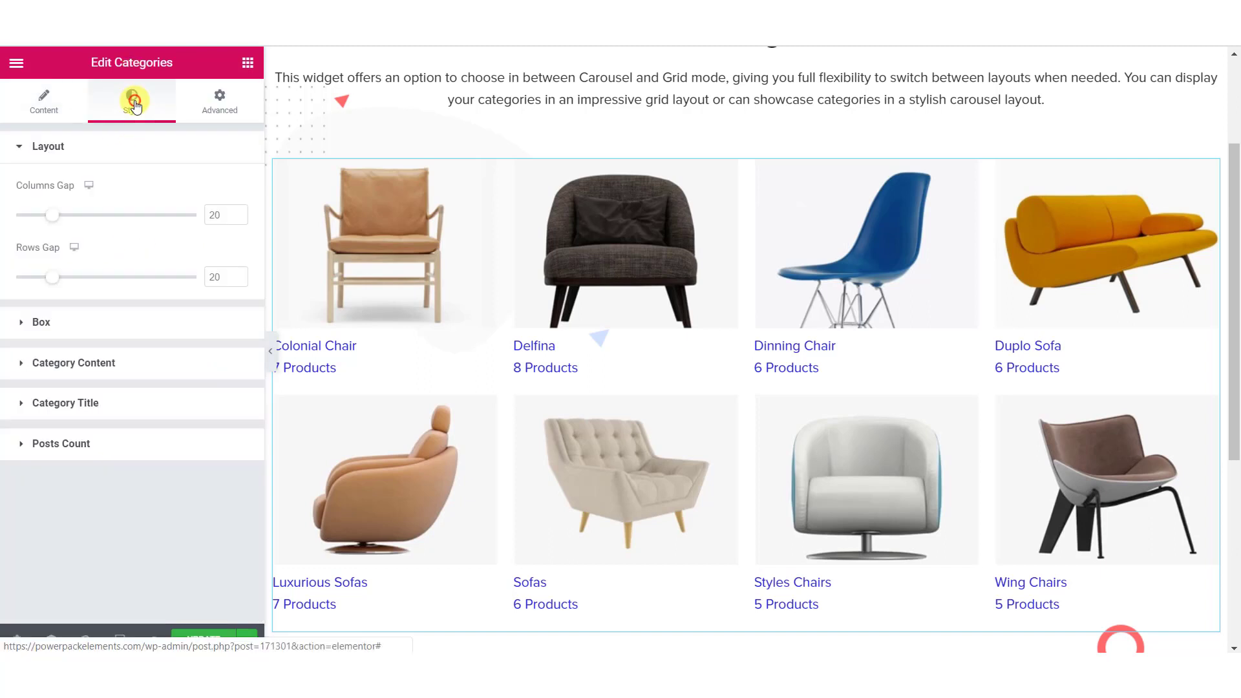
left_click(155, 147)
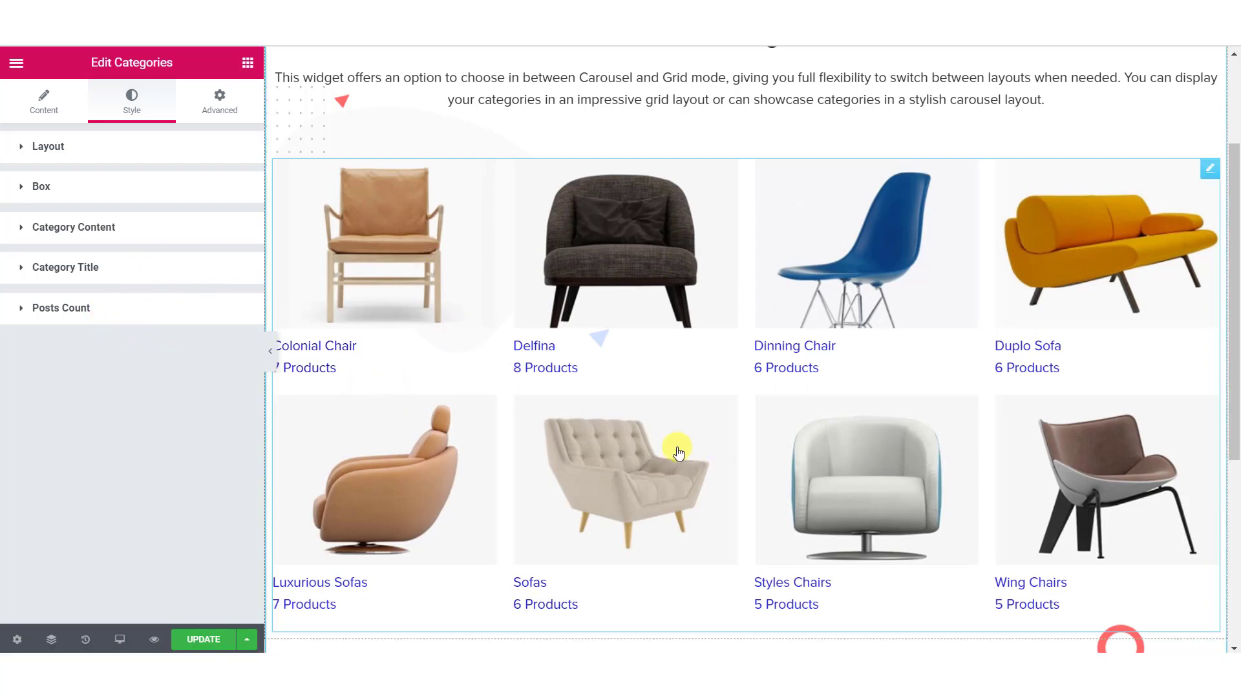
left_click(150, 157)
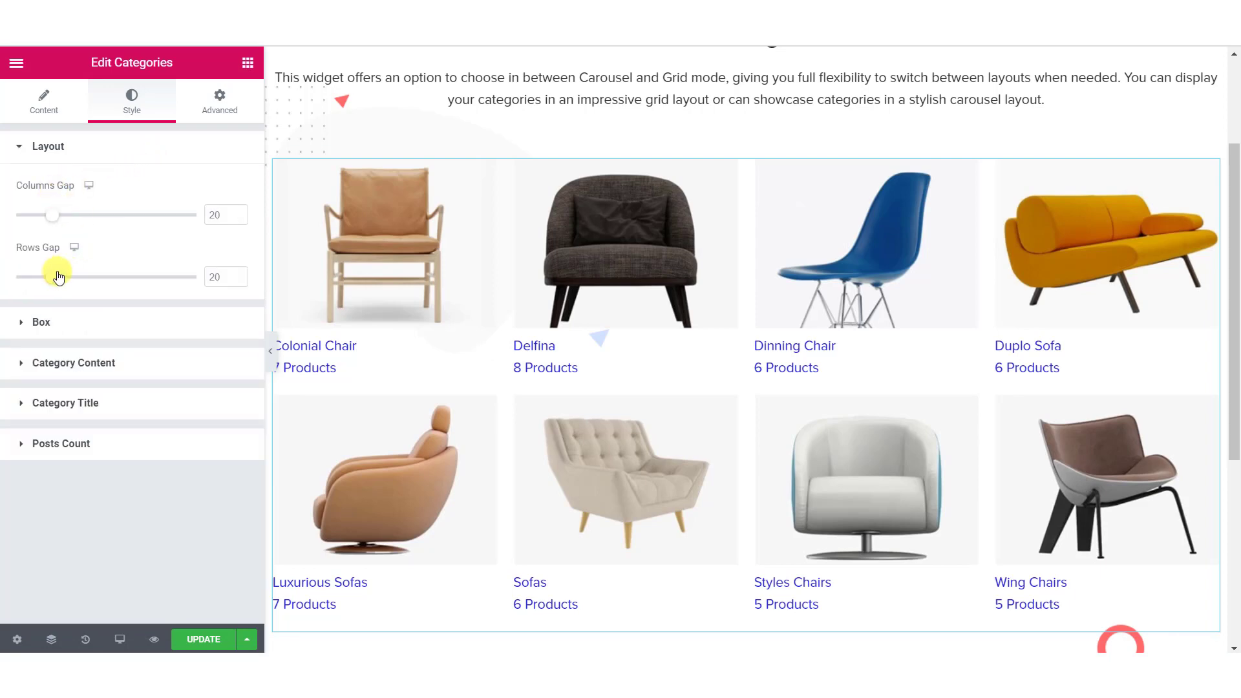
Give the category boxes a solid grey border 1 px wide and 10 px of padding on all sides
left_click(75, 323)
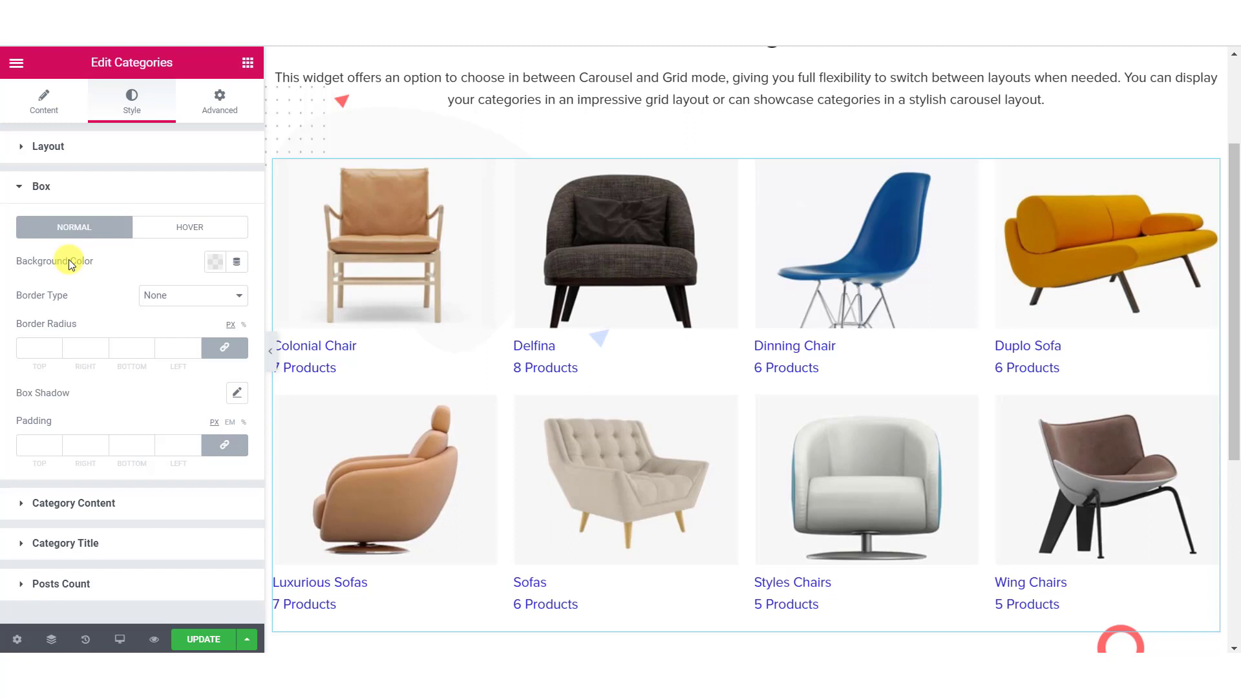
left_click(188, 296)
left_click(158, 324)
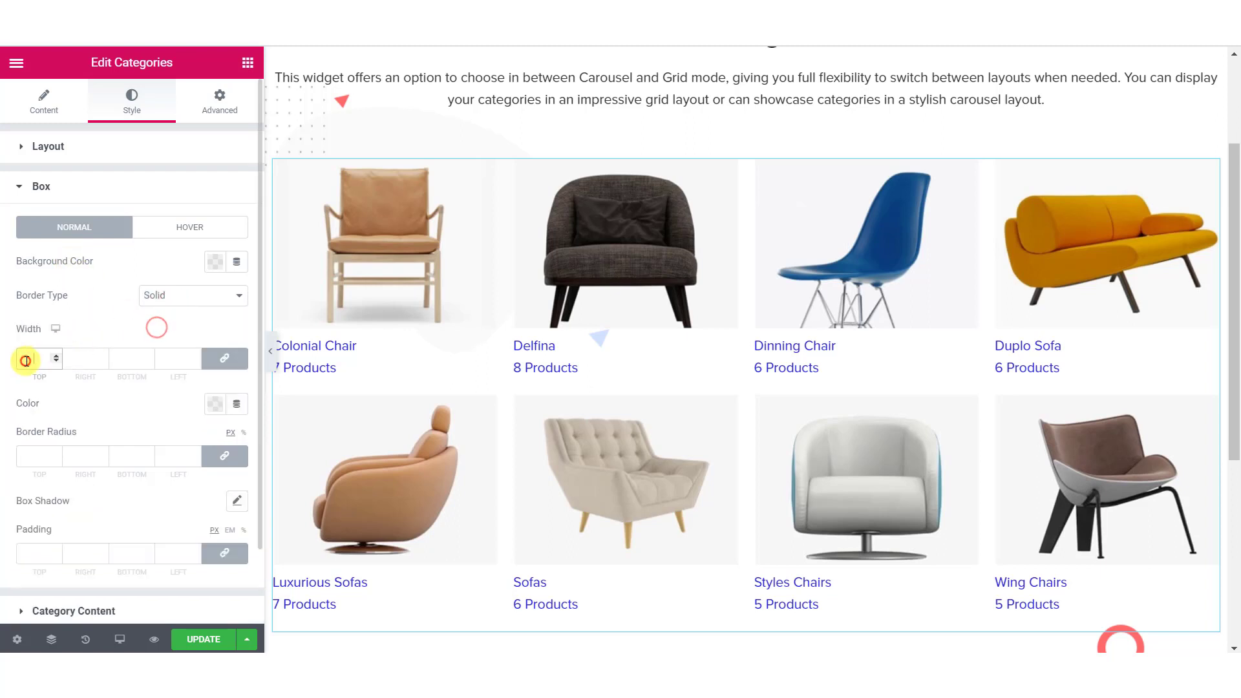
left_click(26, 359)
type("1")
left_click(215, 403)
left_click(144, 477)
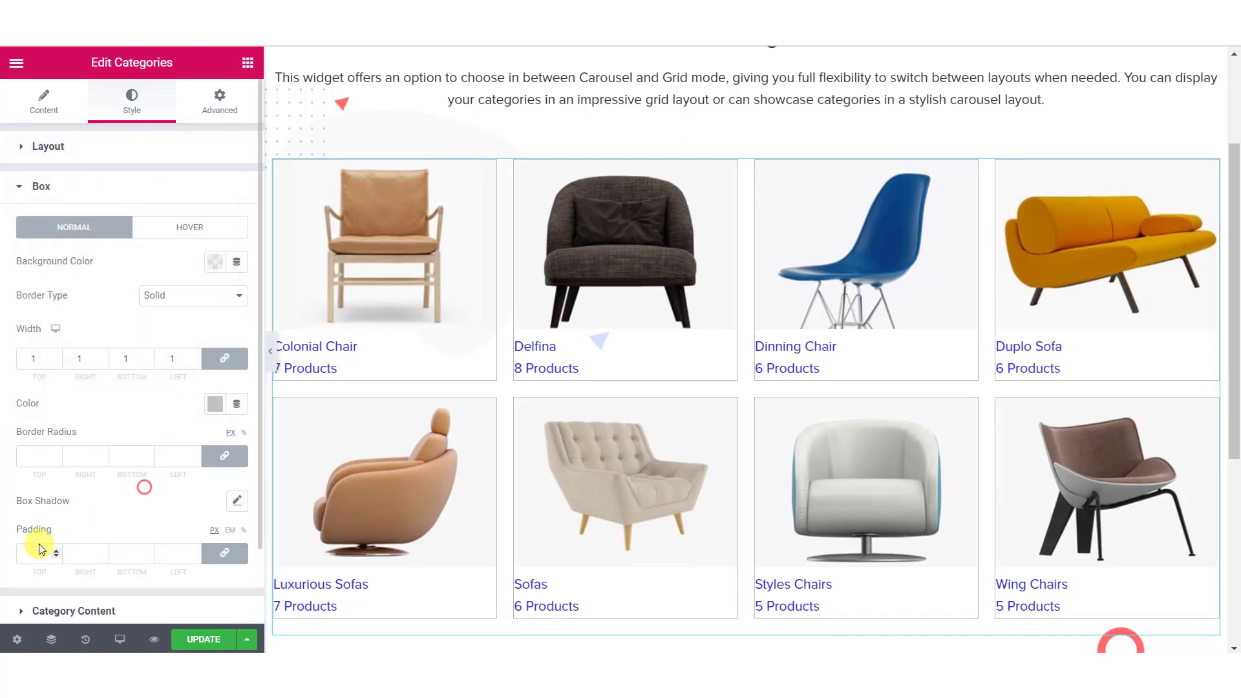
left_click(37, 549)
type("10")
Set the category boxes' hover background to a light greyish blue
left_click(184, 226)
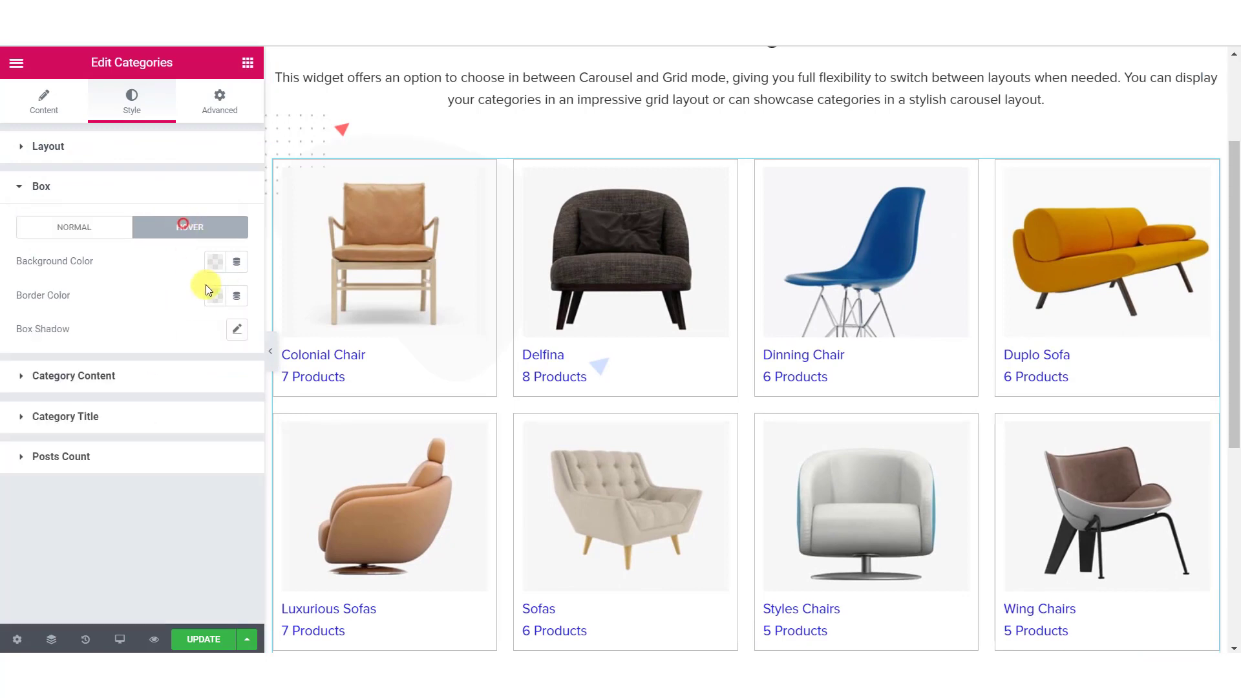
left_click(216, 262)
left_click(207, 300)
left_click(104, 604)
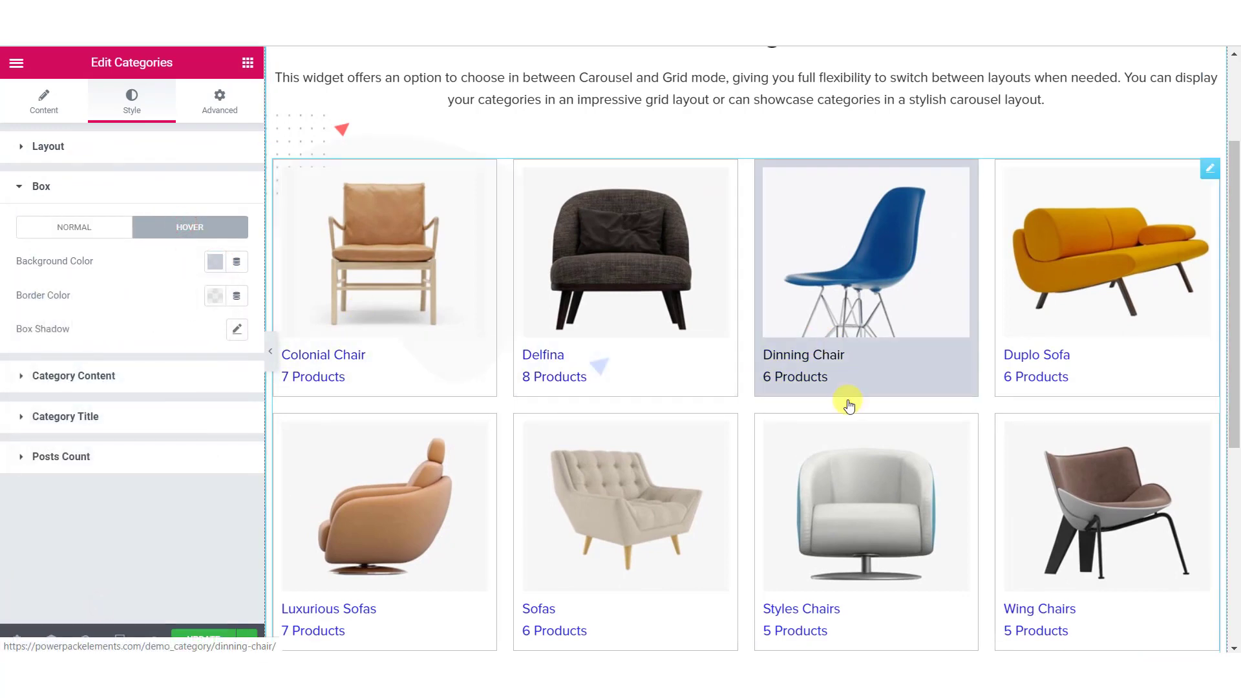
Center the category content text and set unlinked padding of 15 px top, 30 px right, 5 px bottom and 30 px left
left_click(98, 380)
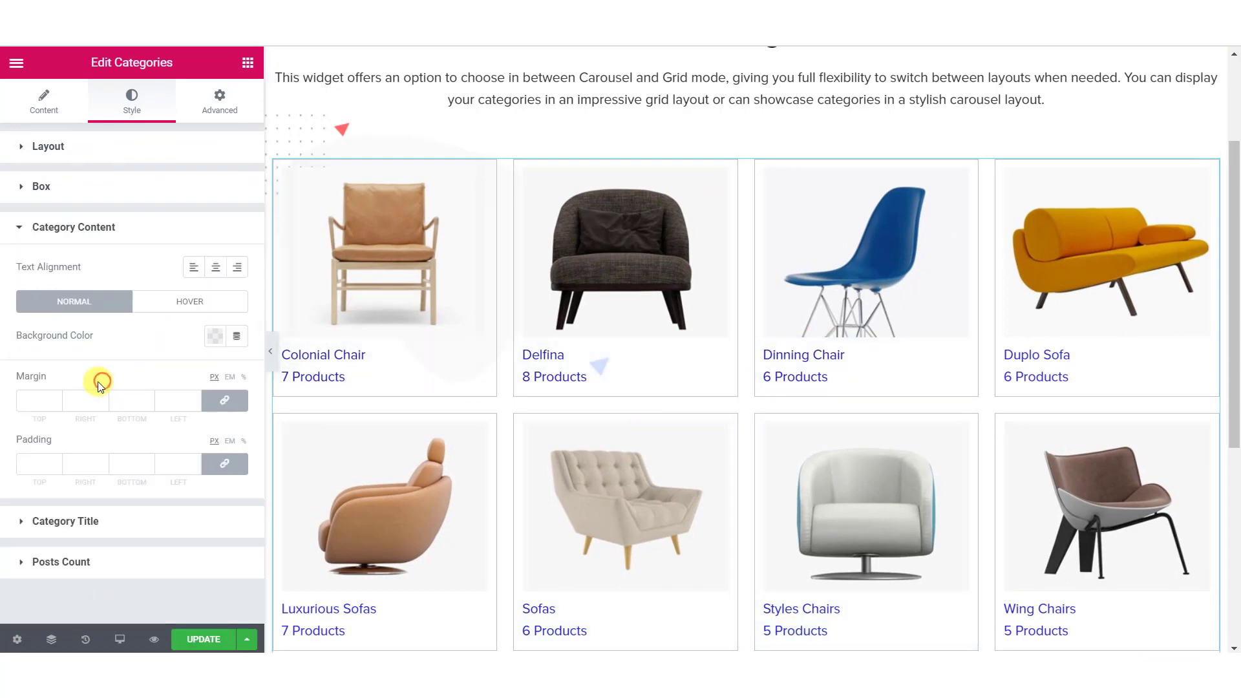
left_click(216, 267)
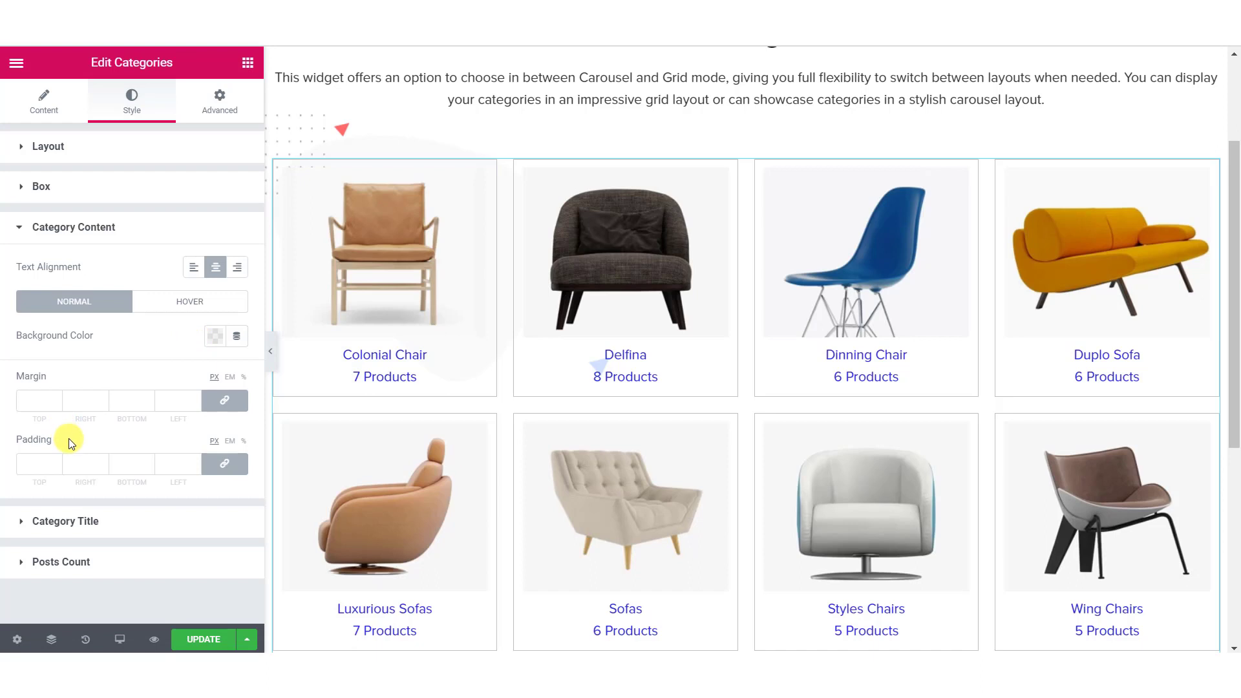
left_click(224, 463)
left_click(43, 464)
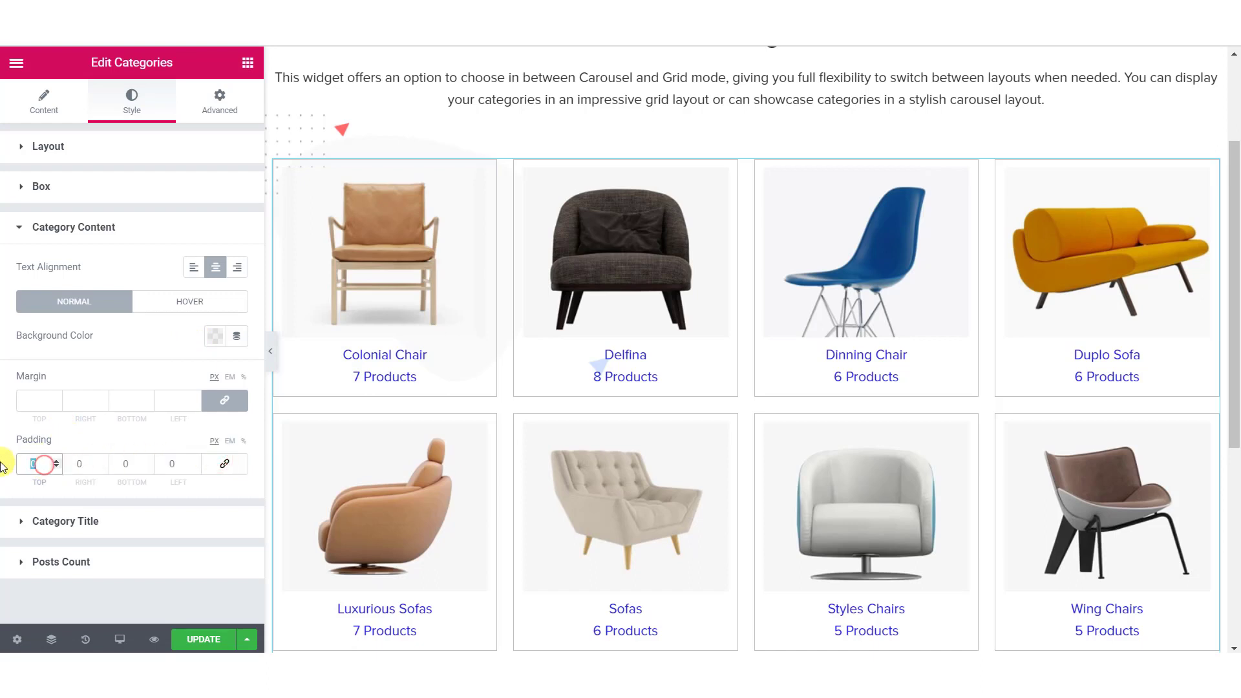
type("15")
left_click(83, 465)
type("30")
left_click(123, 463)
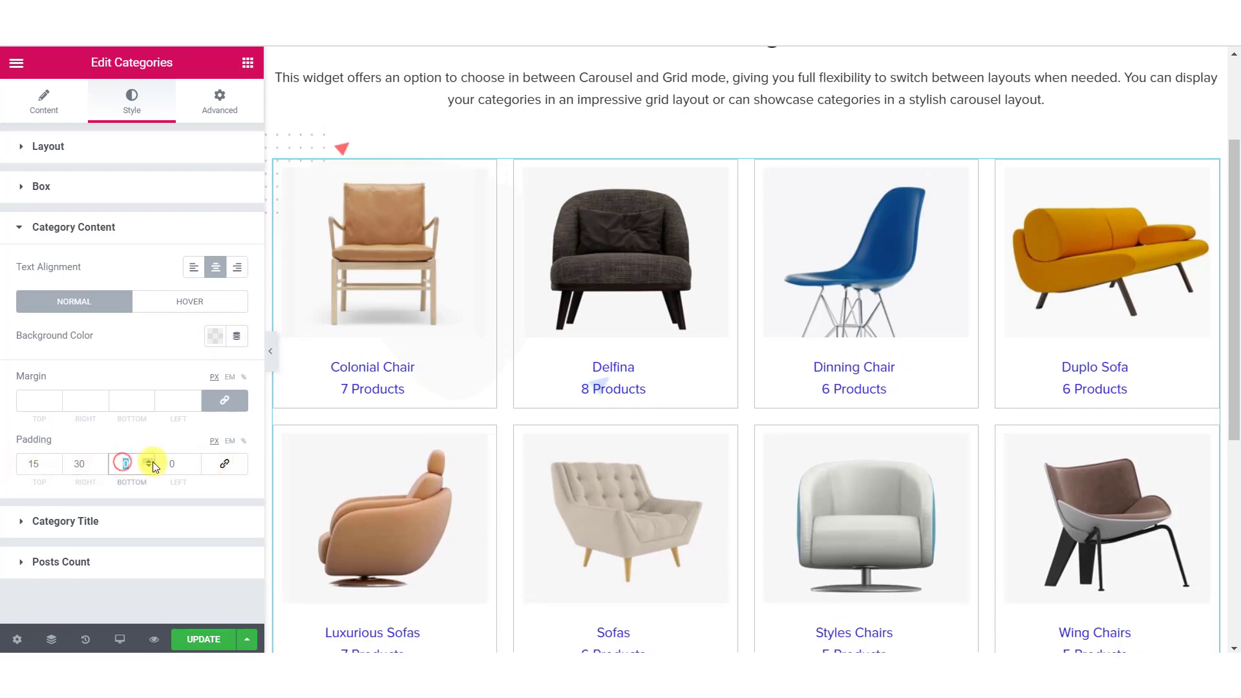
type("5")
key("Tab")
type("30")
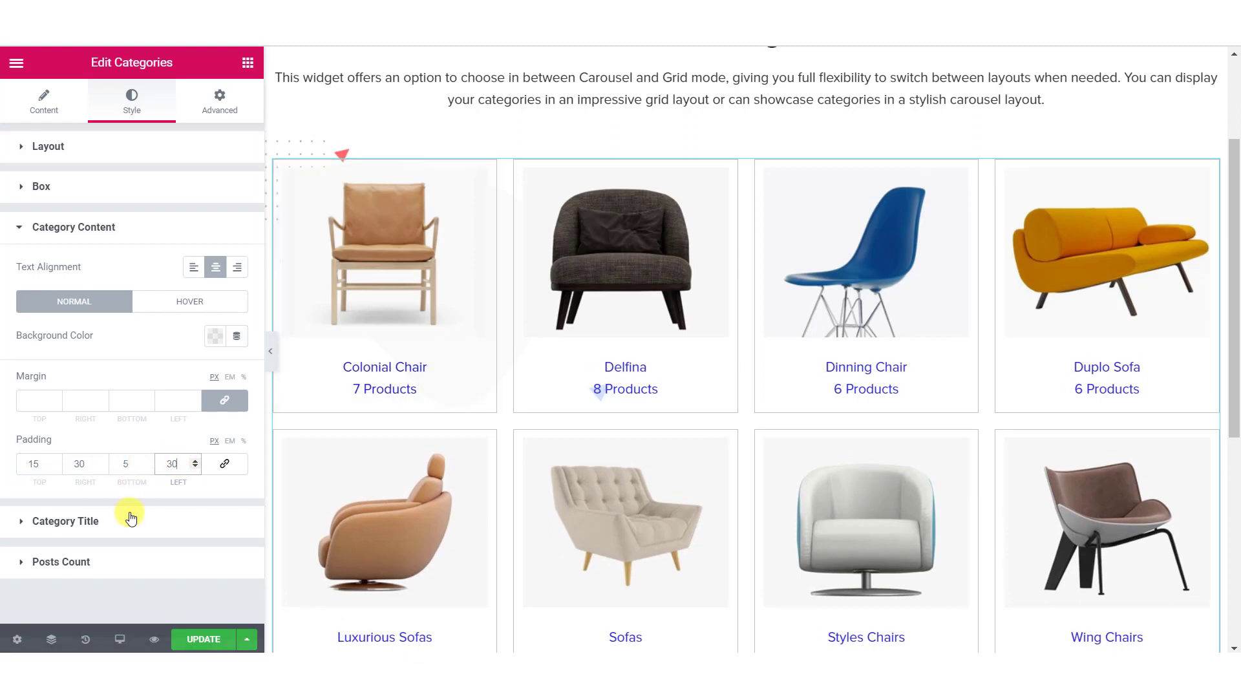
Set the category title color to black
left_click(129, 519)
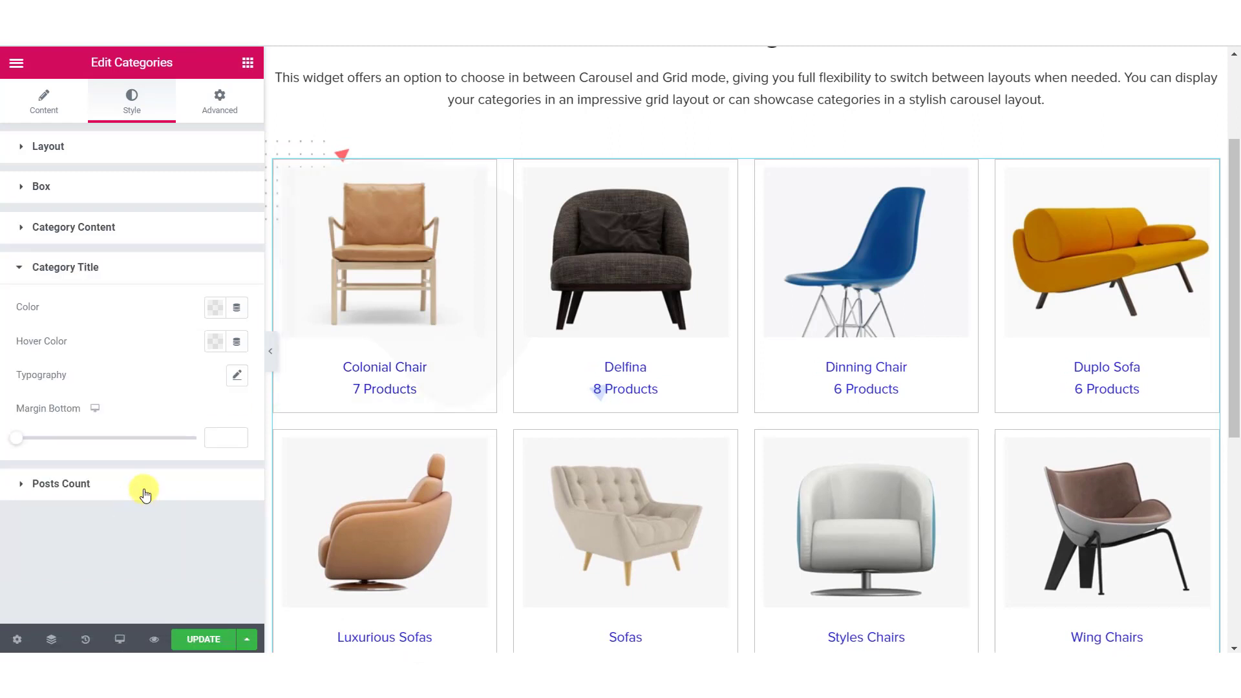
left_click(219, 311)
left_click(1, 596)
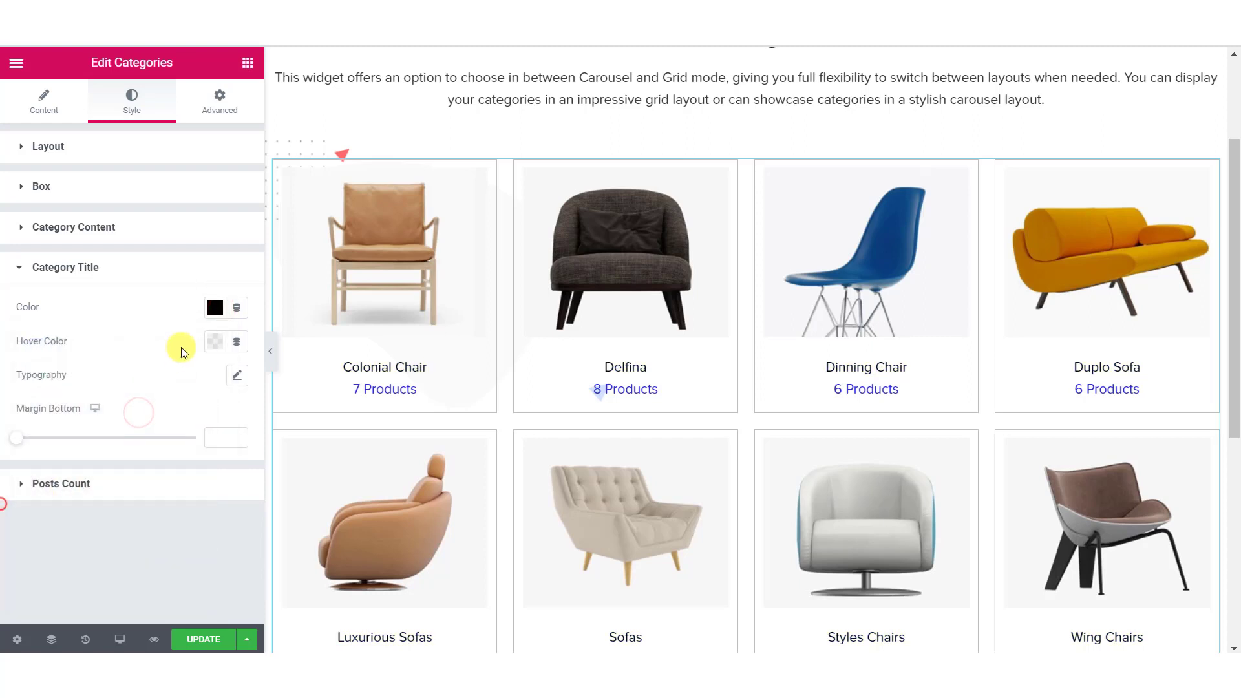
Set the category title typography to Playfair Display at 22 px and adjust its line-height in em
left_click(236, 375)
left_click(199, 419)
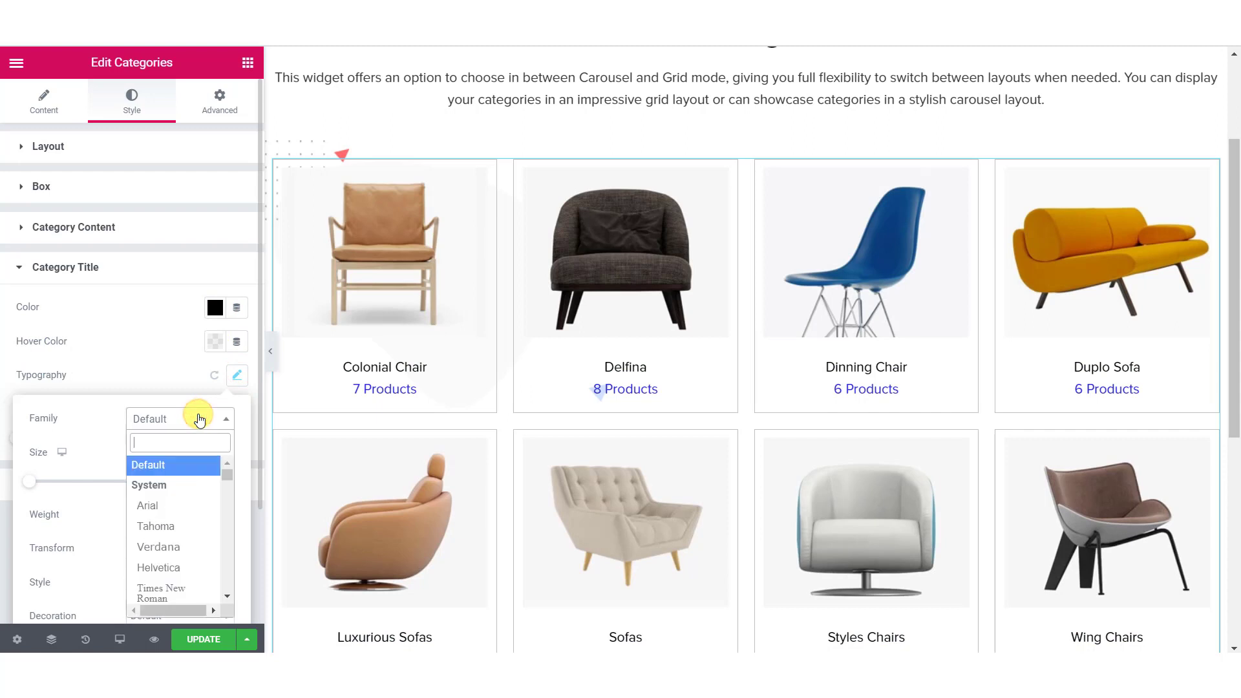
type("layplay")
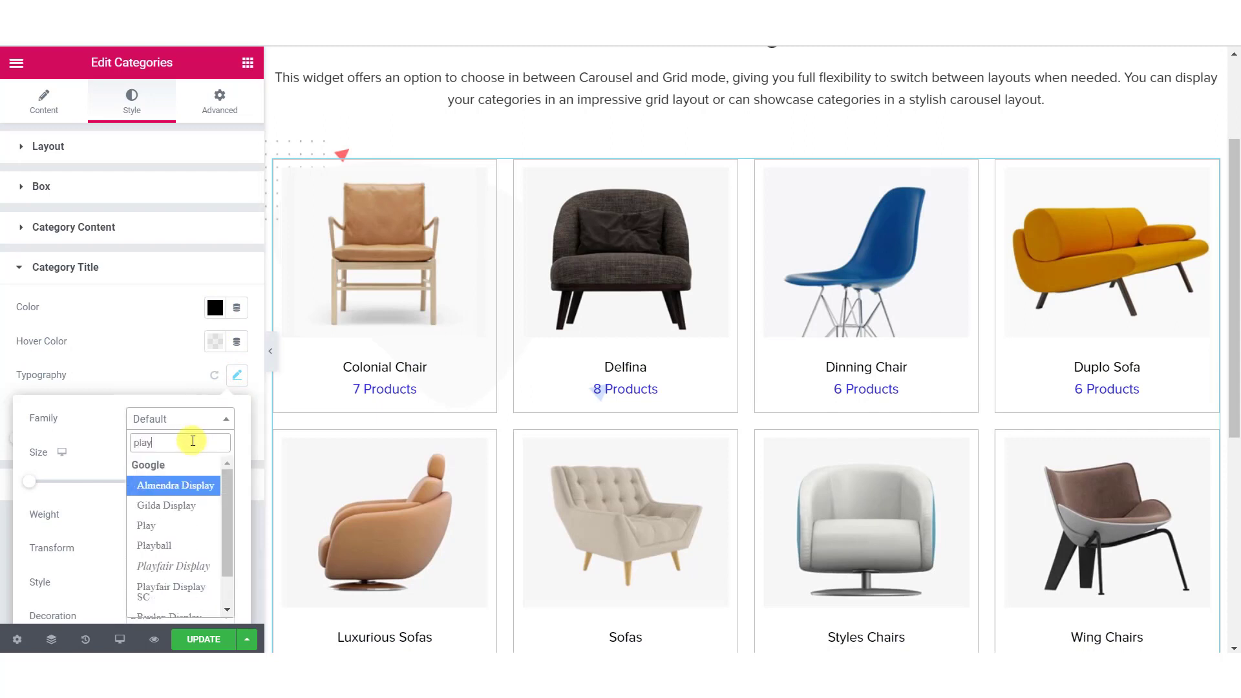
left_click(194, 564)
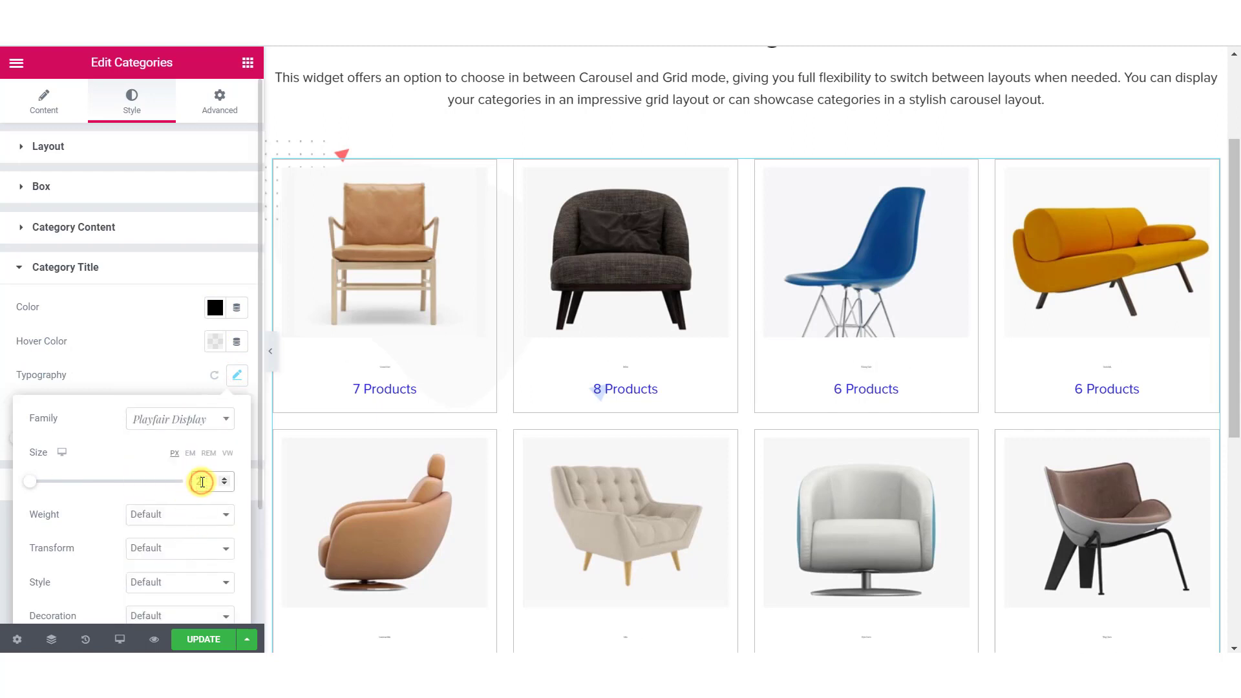
scroll(166, 543, "down", 2)
mouse_move(25, 540)
left_mouse_down()
mouse_move(61, 538)
mouse_move(50, 536)
left_mouse_up()
left_click(223, 536)
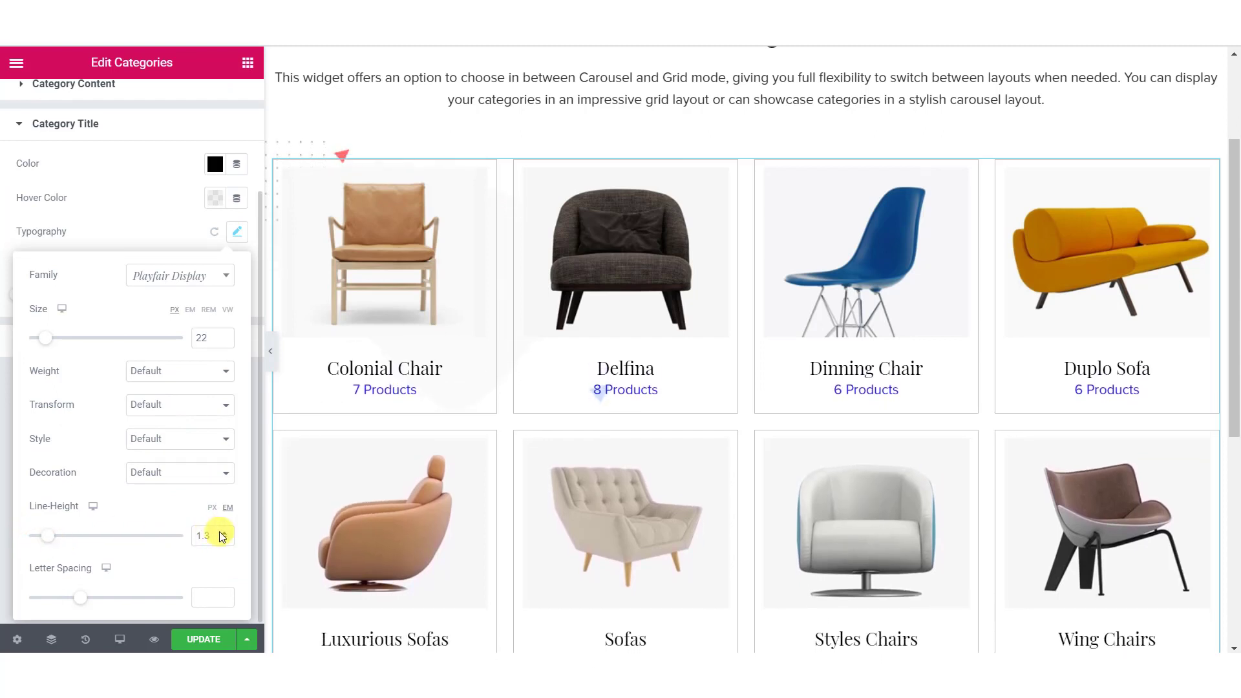
left_click(3, 502)
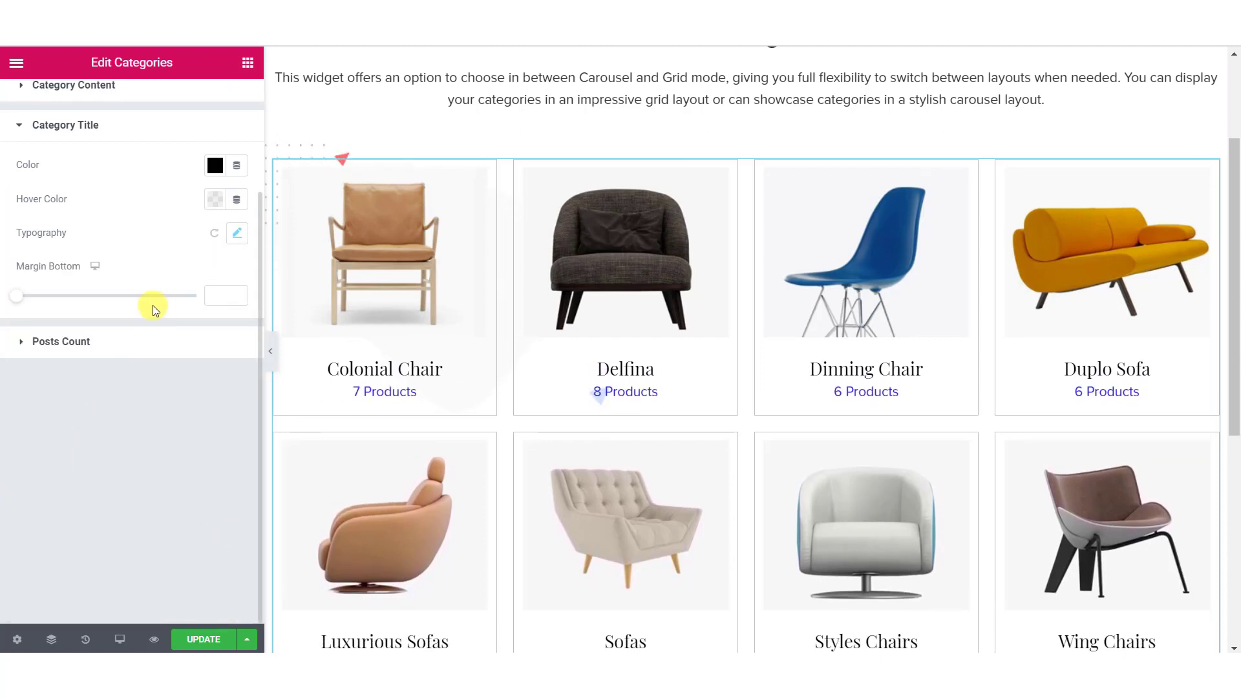
Set the posts count text color to grey #9C9C9C
left_click(140, 338)
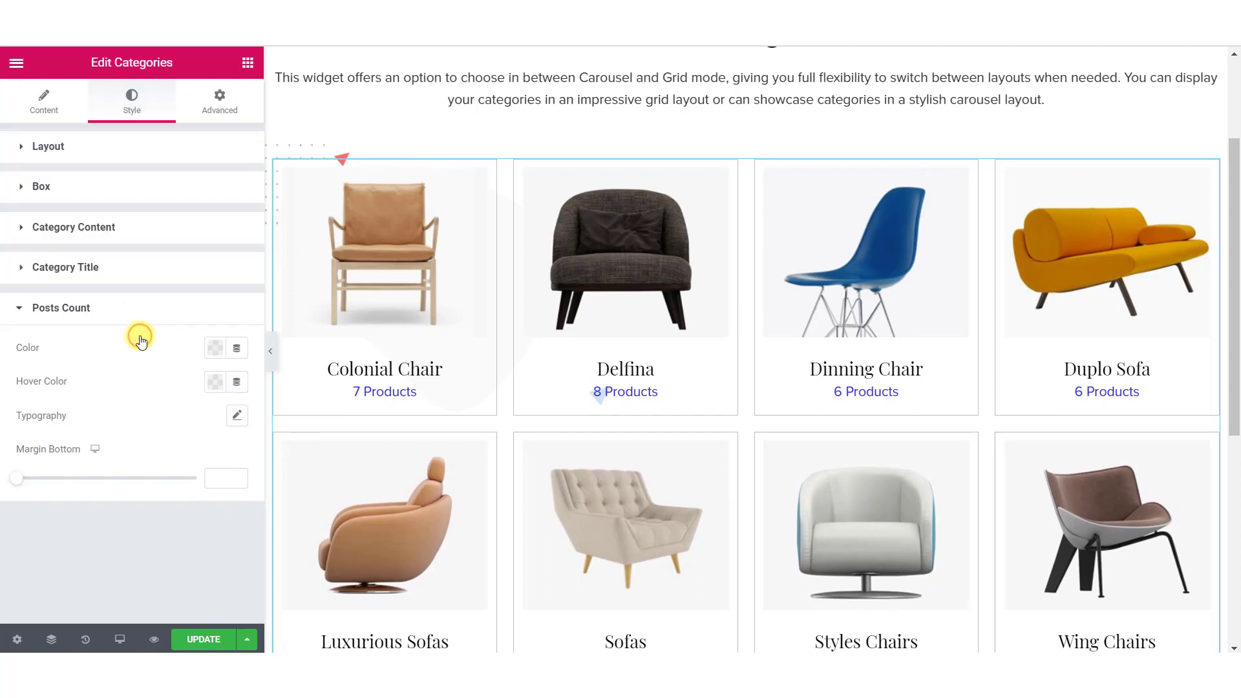
left_click(213, 348)
type("#919191")
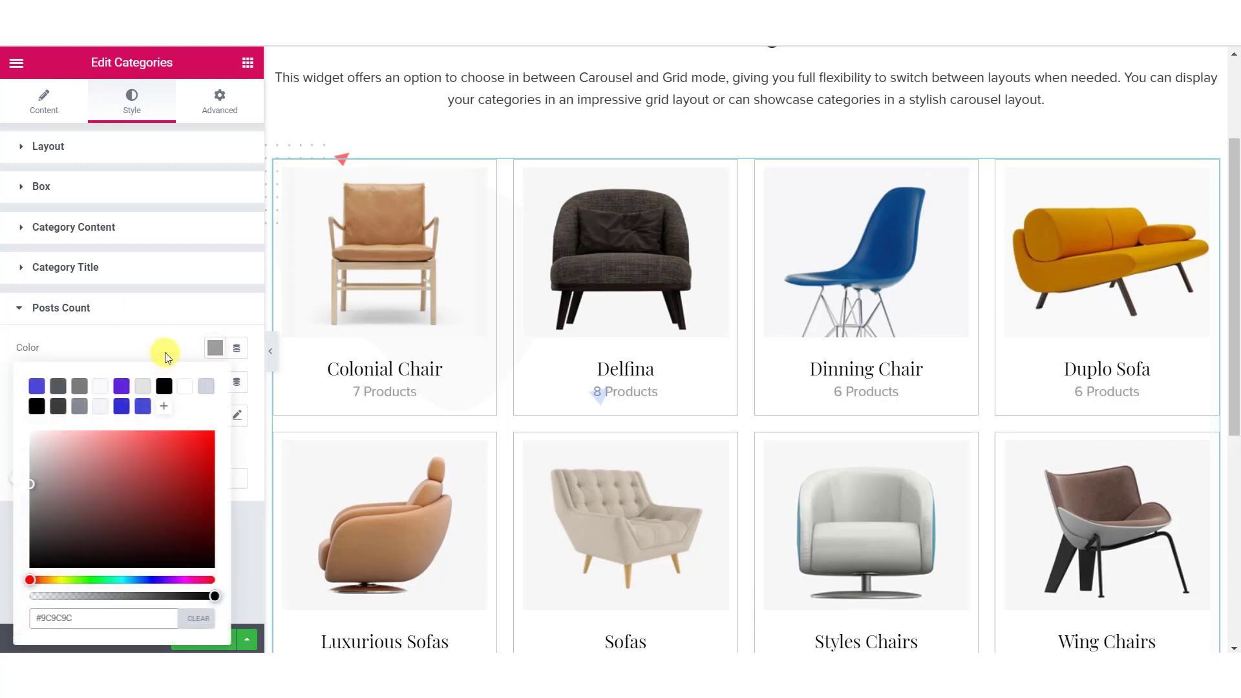
left_click(166, 352)
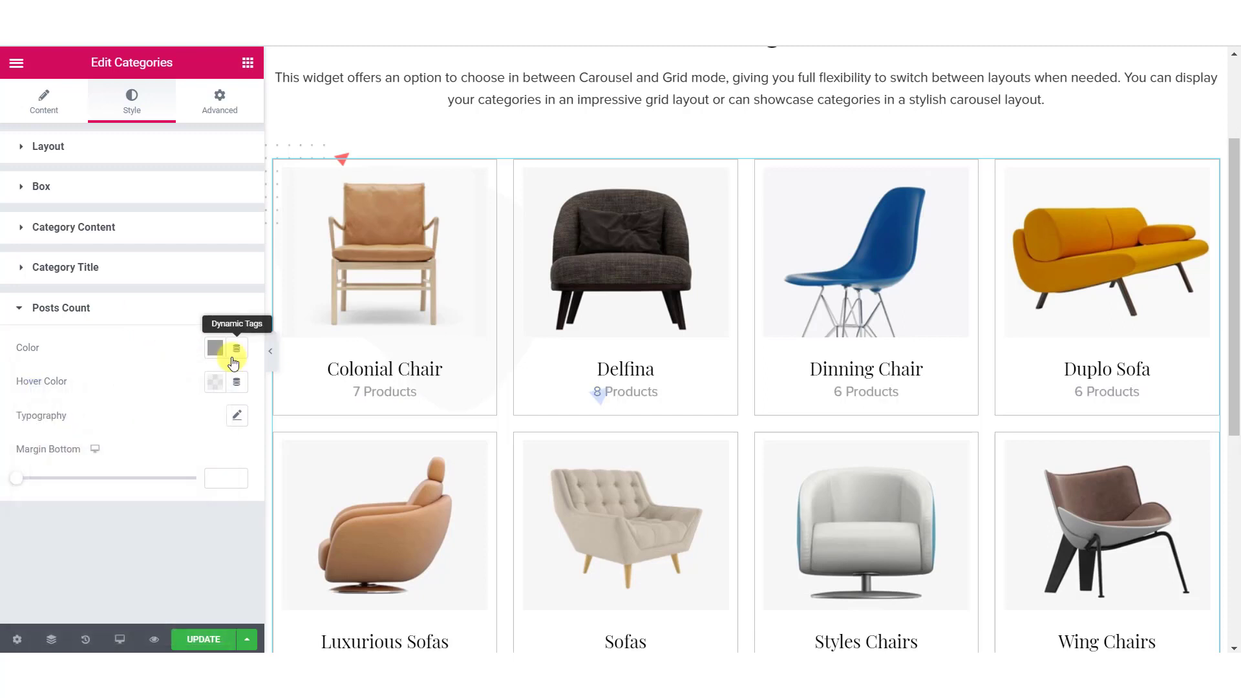
Update the page to save the styled categories grid
scroll(808, 398, "down", 5)
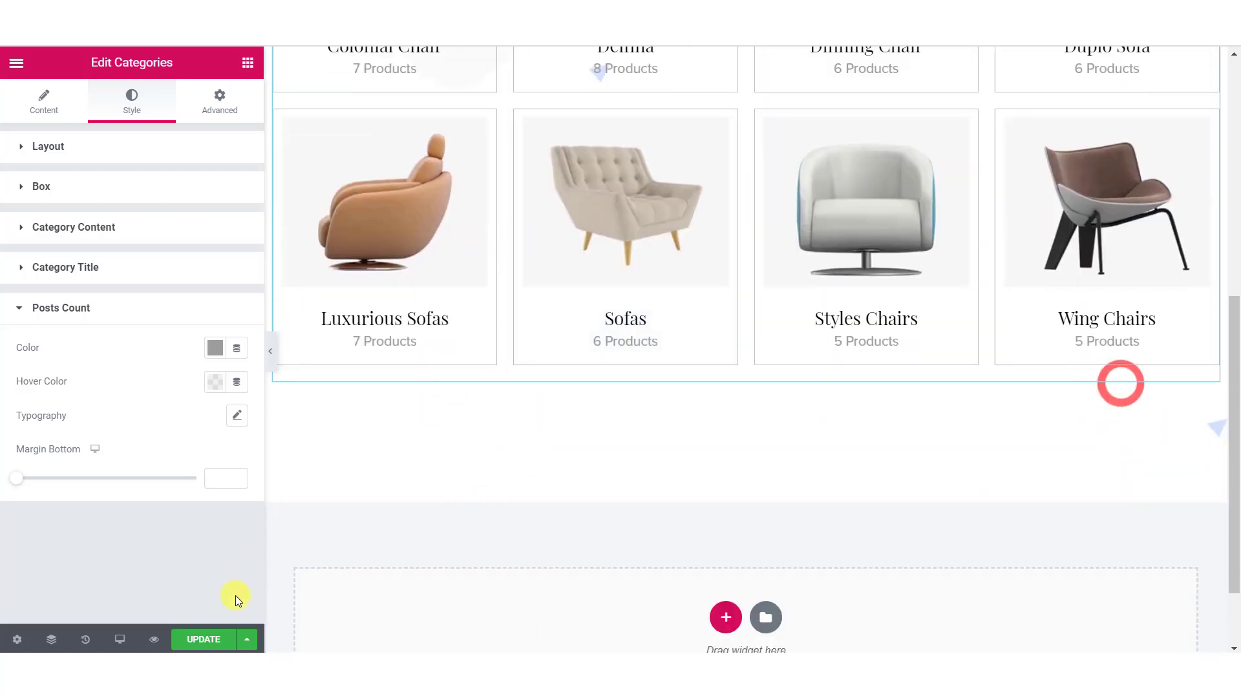
left_click(183, 640)
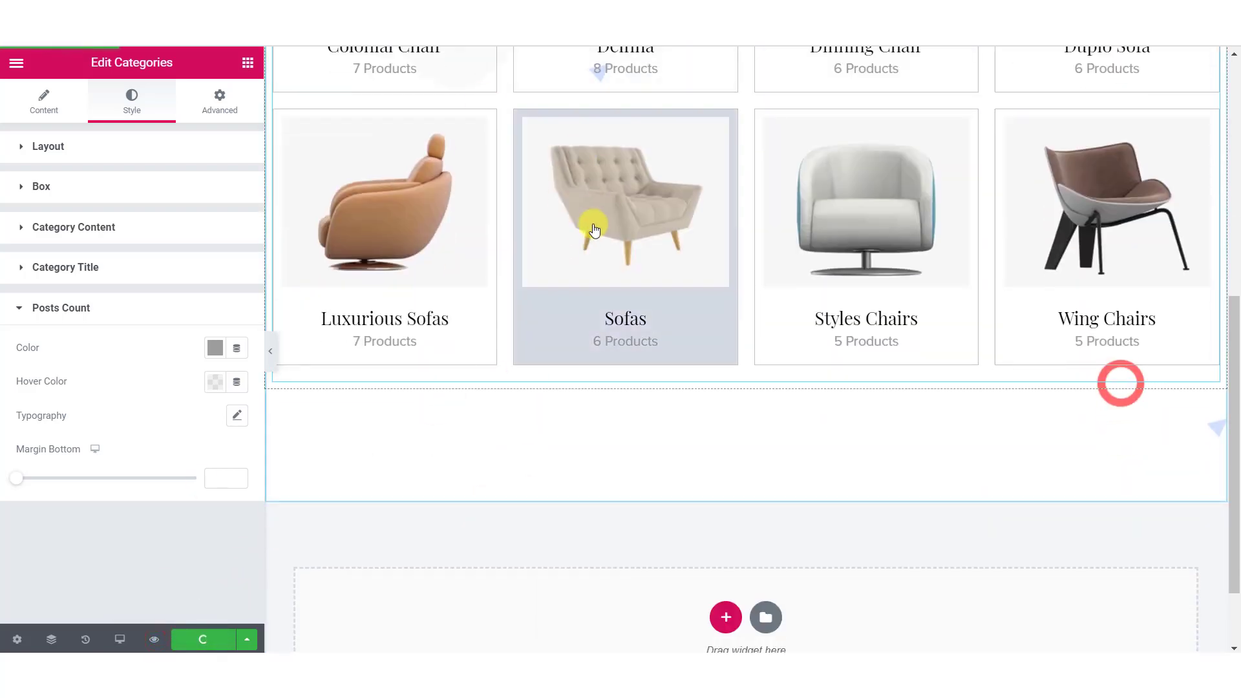
left_click(594, 230)
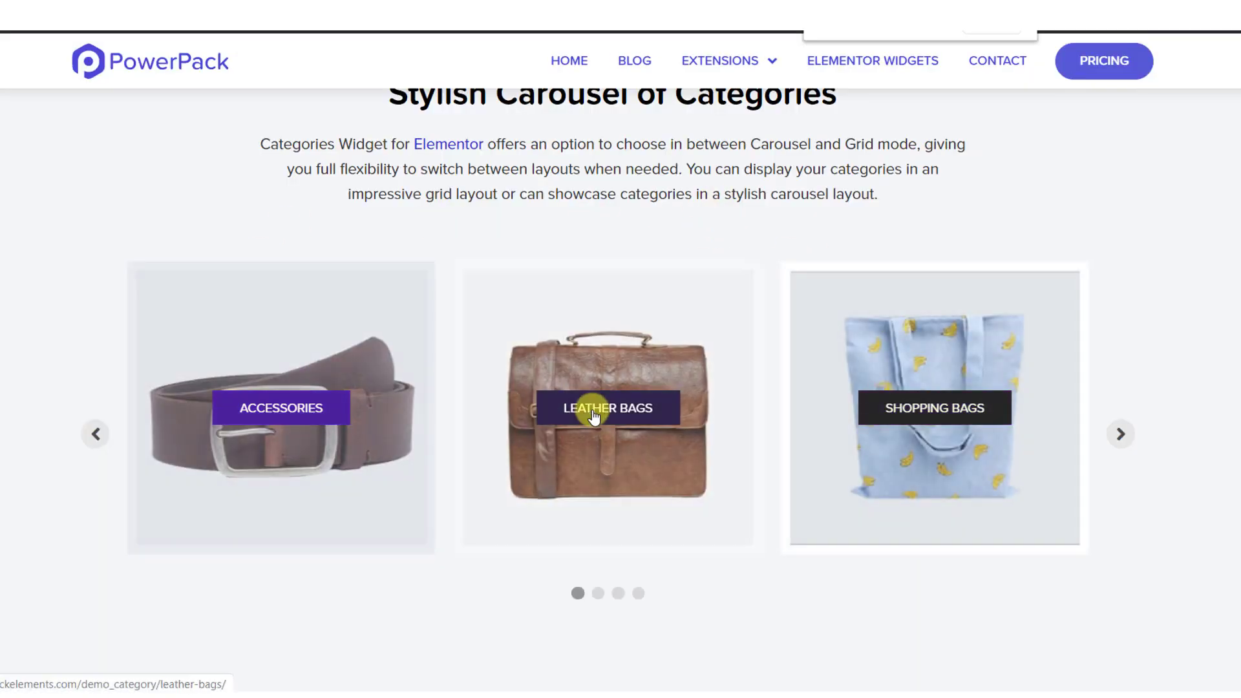
Advance through the category slides in the Stylish Carousel of Categories demo on the PowerPack website
left_click(1122, 431)
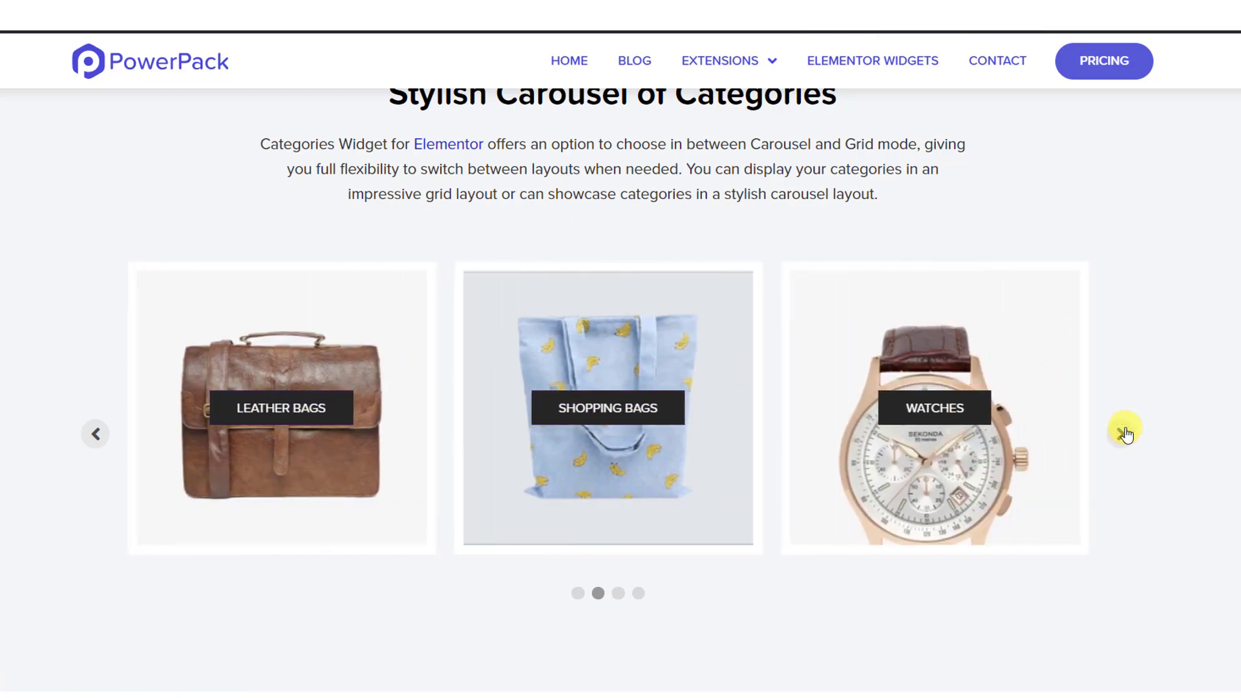
left_click(1123, 432)
left_click(1123, 432)
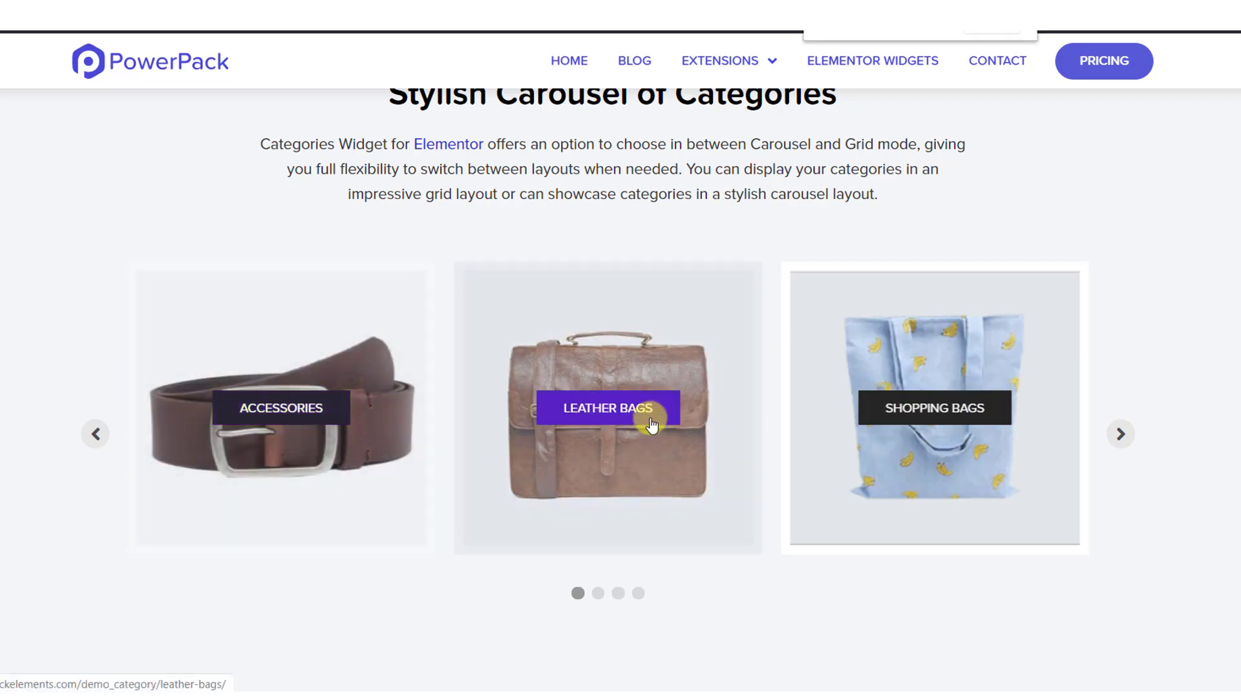
left_click(1122, 432)
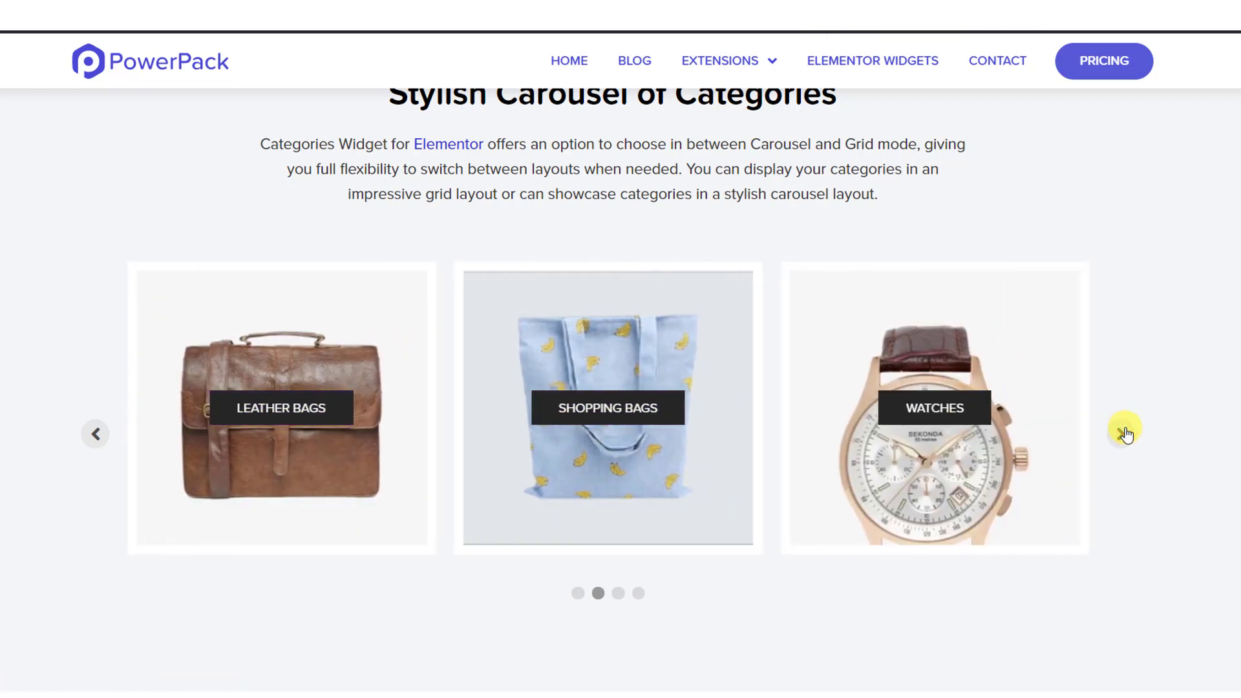
left_click(1123, 432)
left_click(1122, 432)
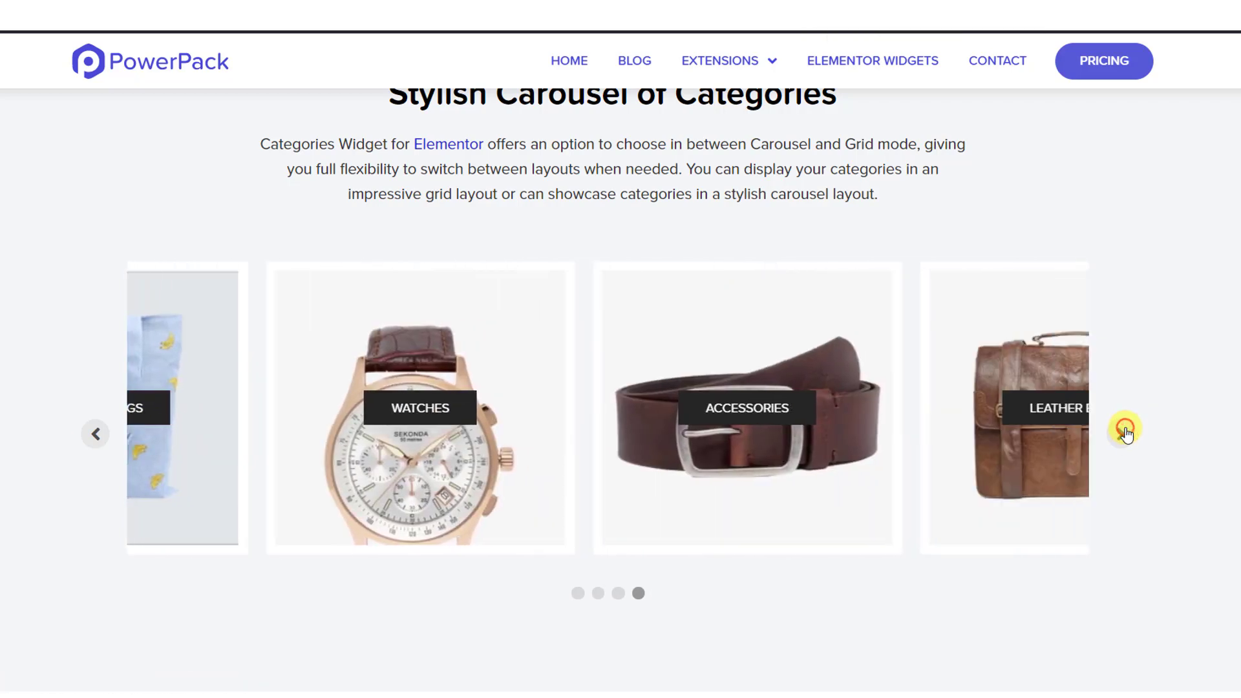